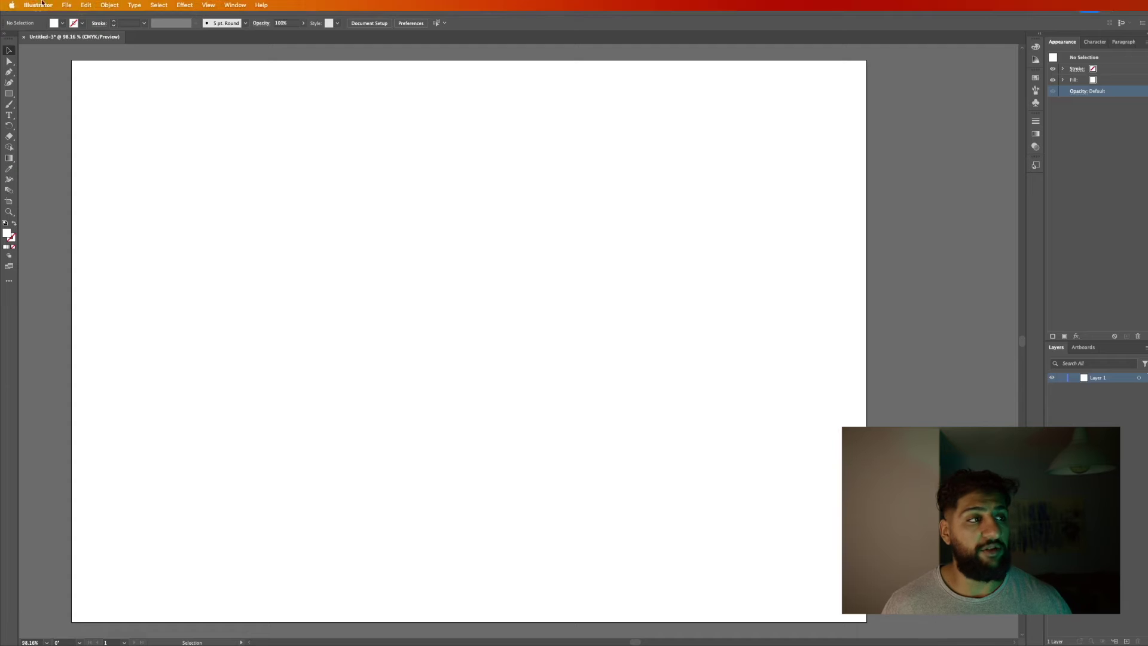
# - Create a blank landscape A3 print document (420 × 297 mm), then switch back to Untitled-3
pyautogui.click(67, 5)
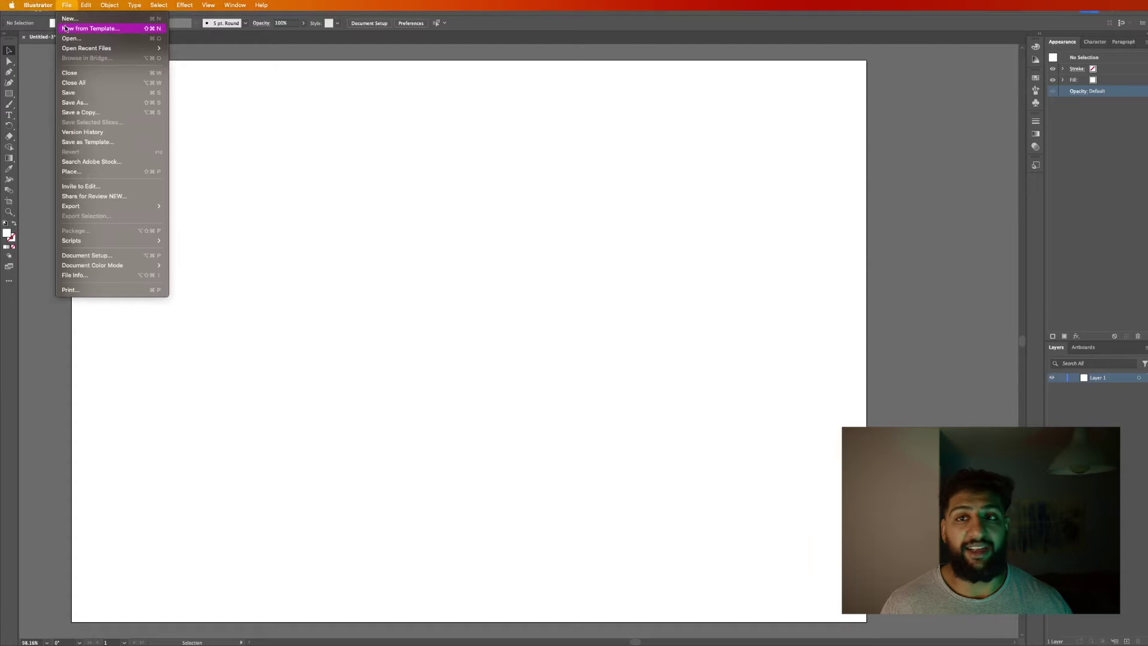
pyautogui.click(238, 252)
pyautogui.press('super+n')
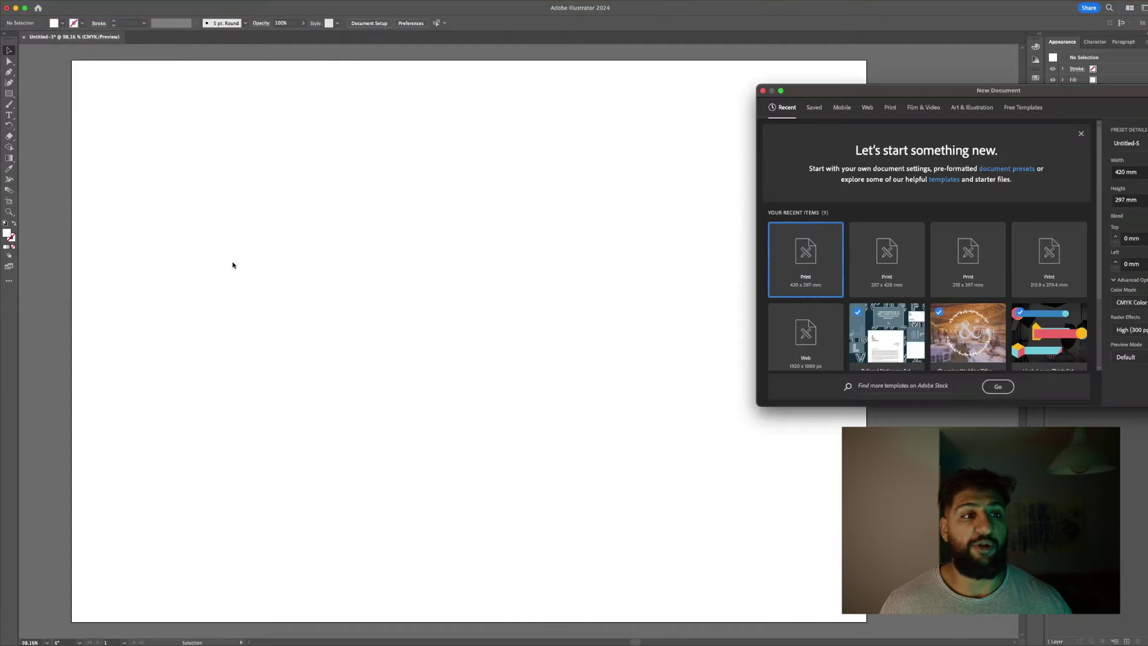
pyautogui.moveTo(923, 91); pyautogui.dragTo(466, 108)
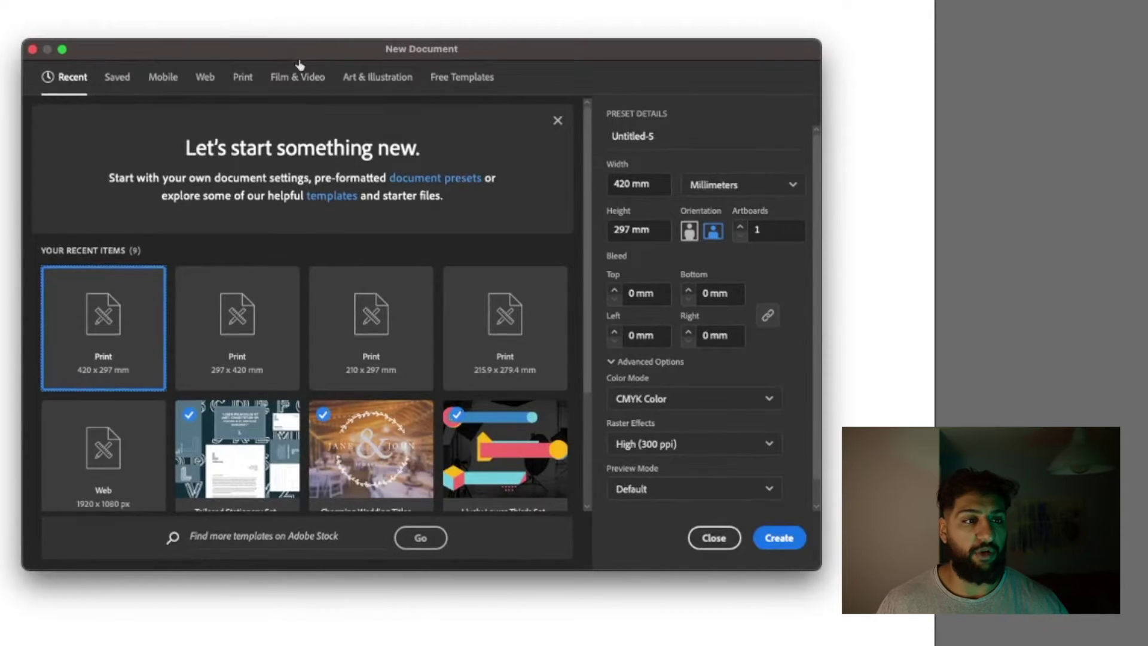
pyautogui.click(244, 79)
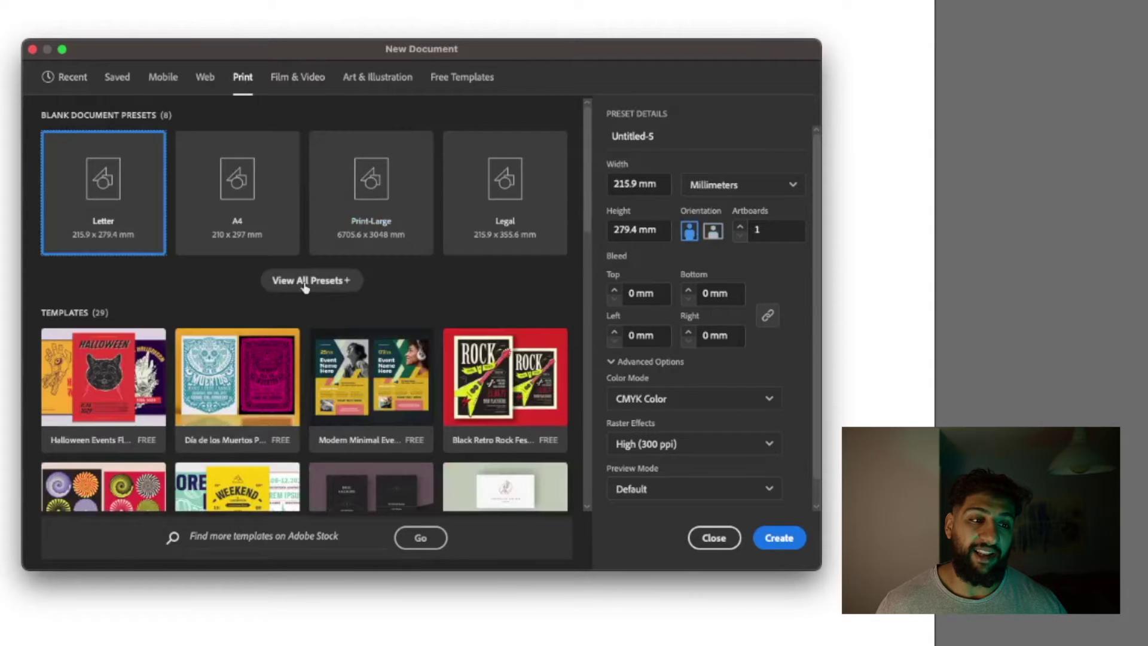
pyautogui.click(306, 281)
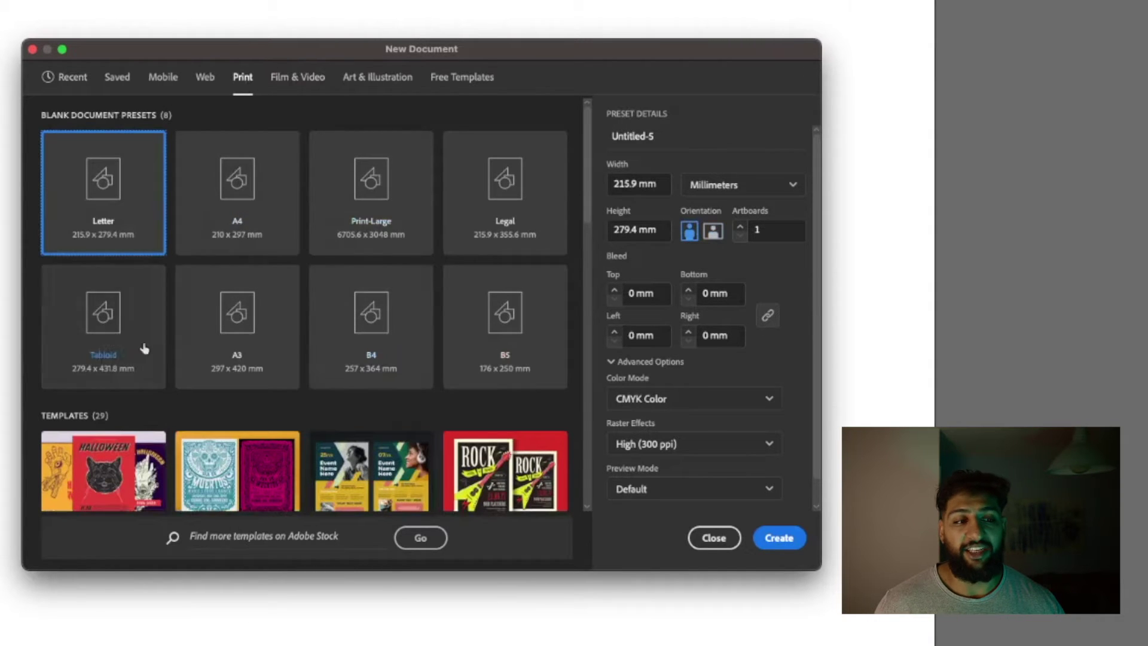
pyautogui.click(214, 346)
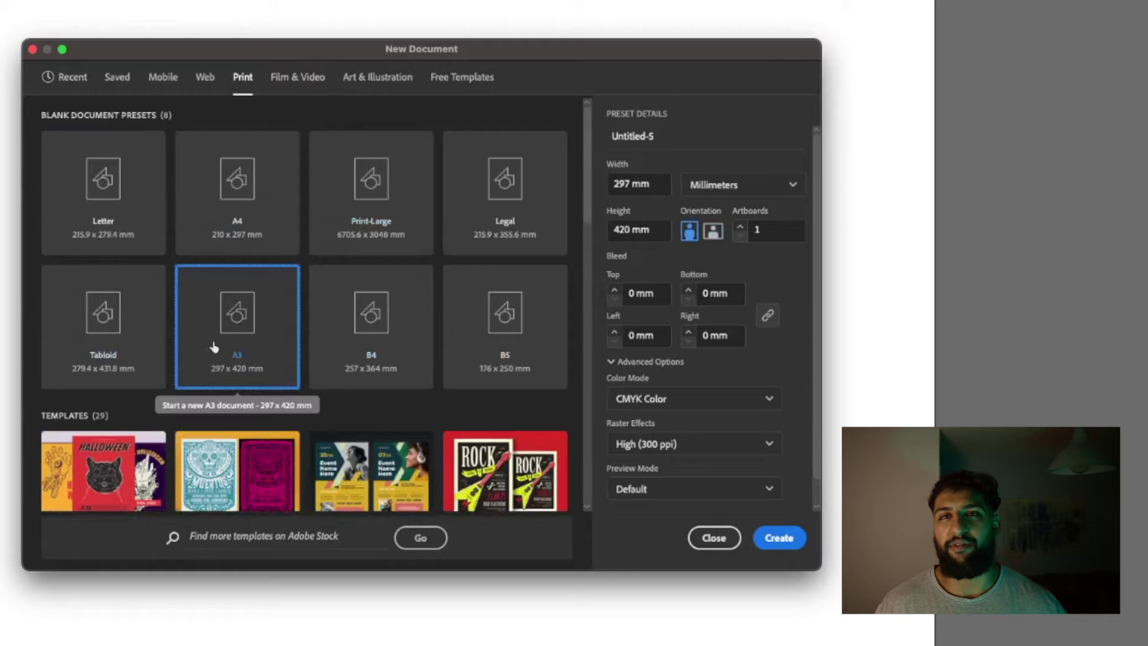
pyautogui.click(712, 231)
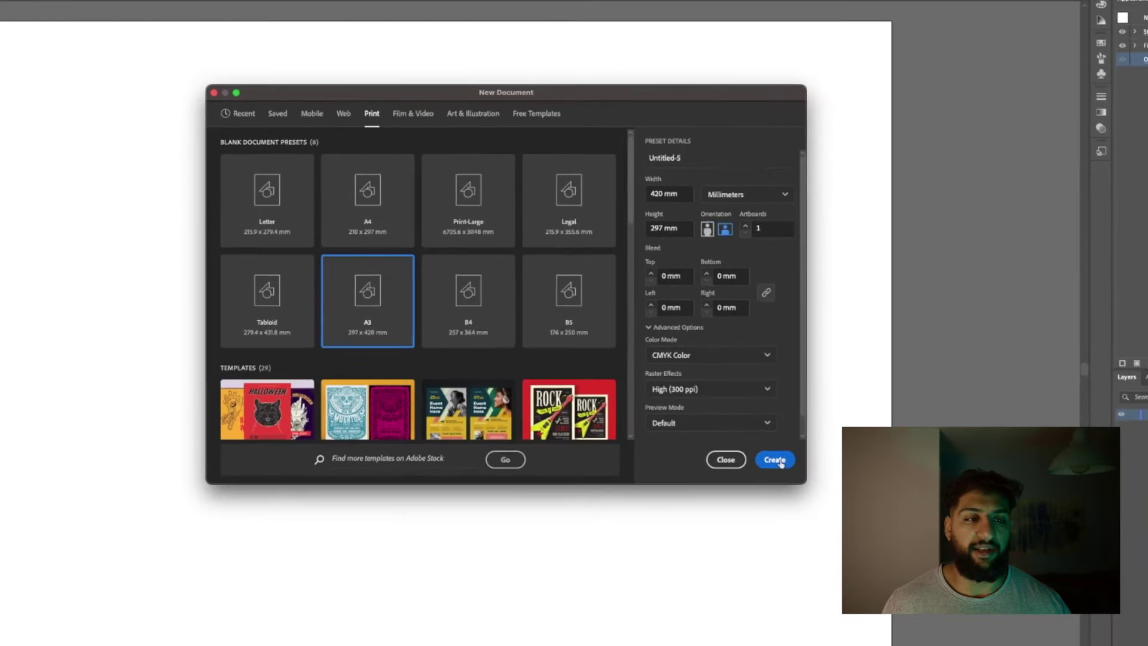
pyautogui.click(778, 537)
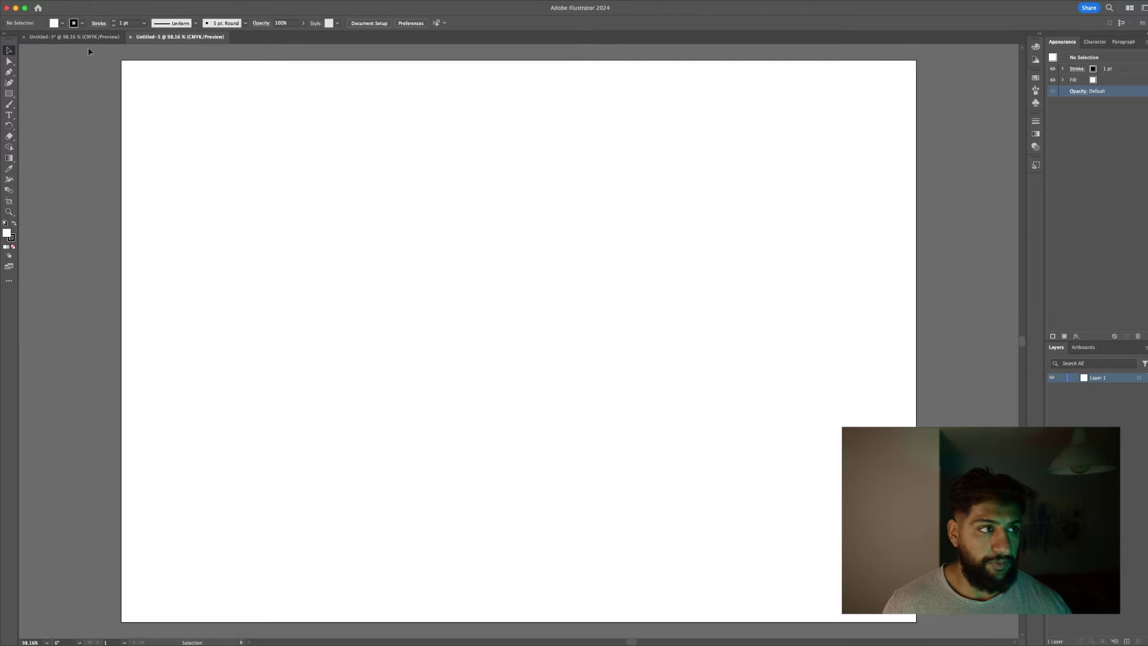
pyautogui.click(74, 36)
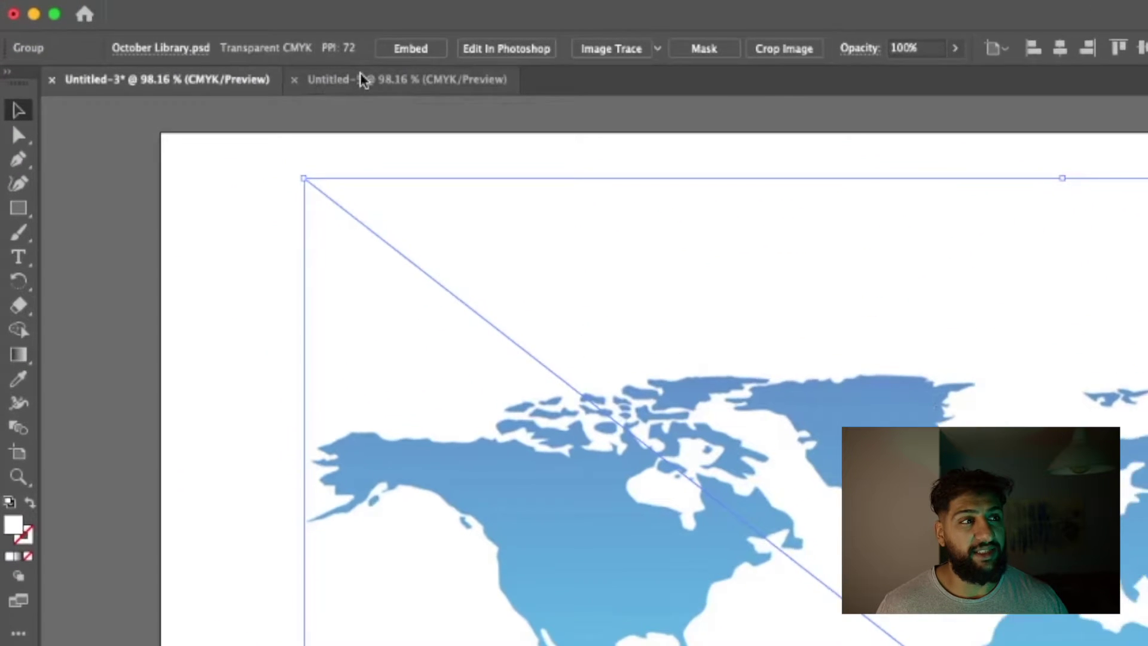
# - Embed the linked world map image, accepting the default Photoshop import options
pyautogui.click(443, 52)
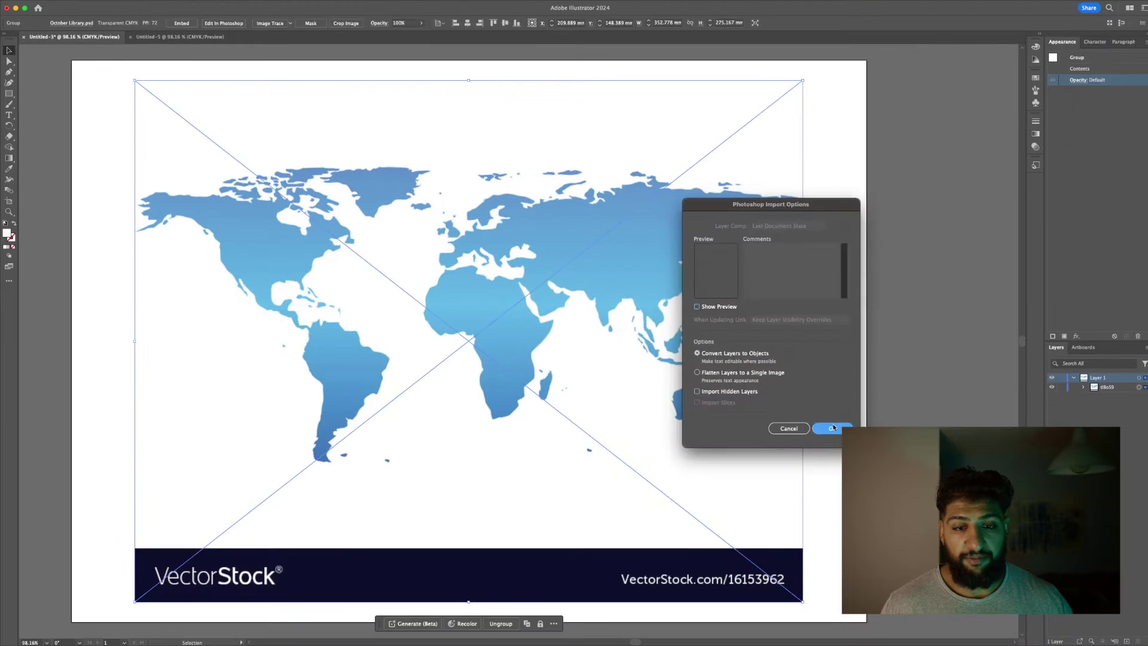
pyautogui.click(853, 428)
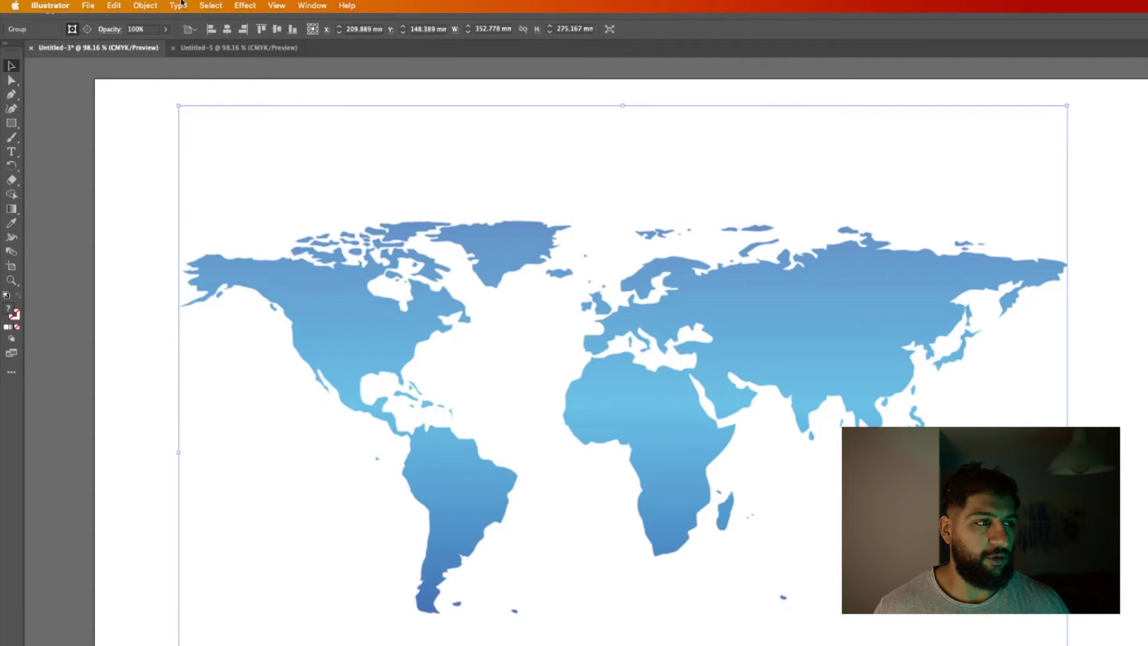
# - Turn the map into an object mosaic with 176 tiles wide by 137 tiles high
pyautogui.click(141, 5)
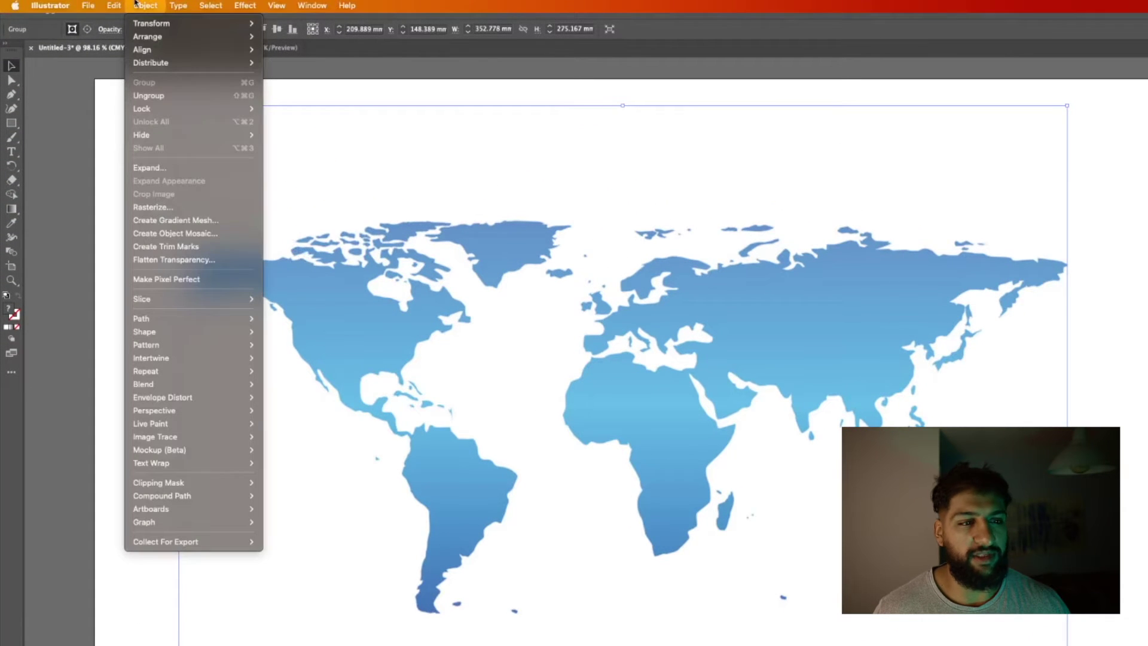
pyautogui.click(196, 233)
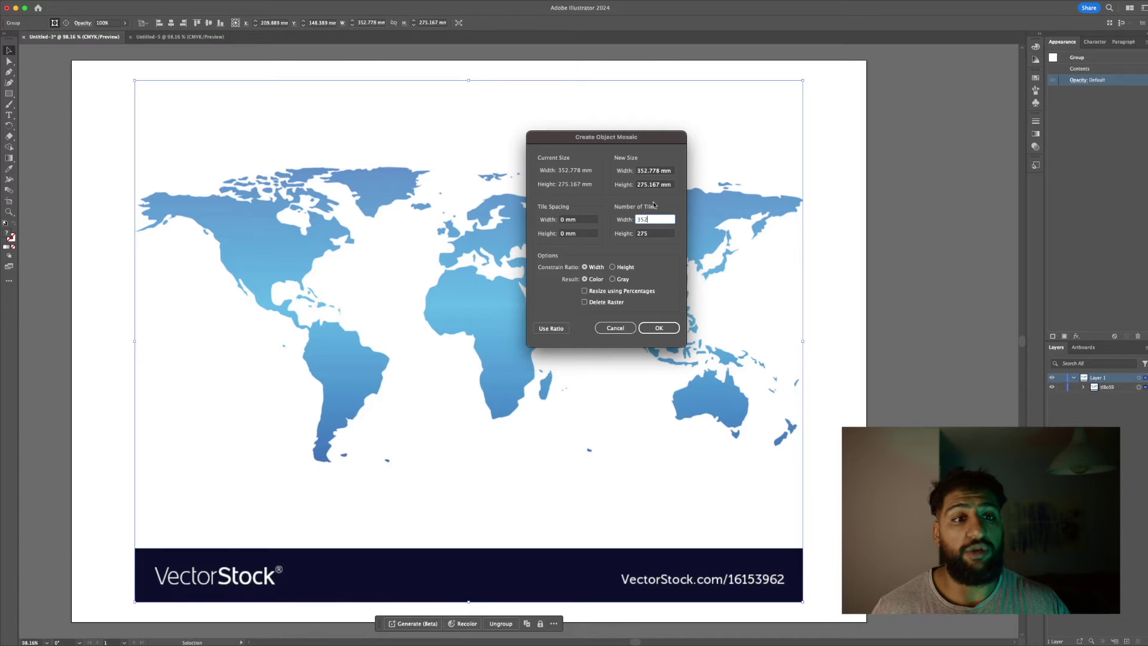
pyautogui.click(645, 171)
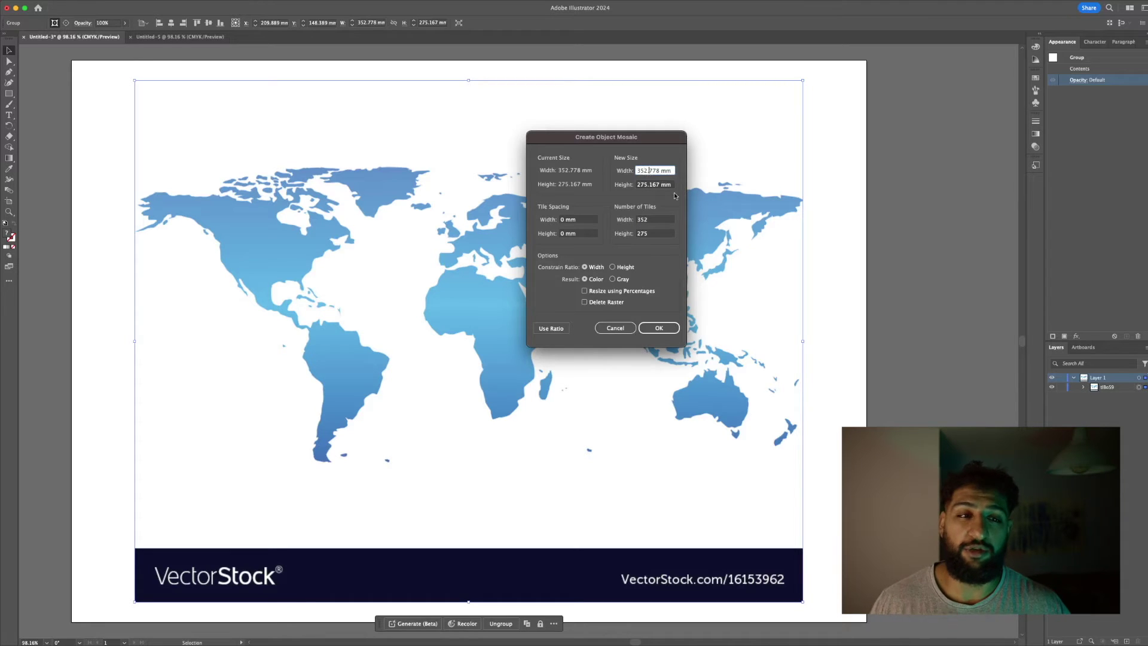
pyautogui.click(651, 221)
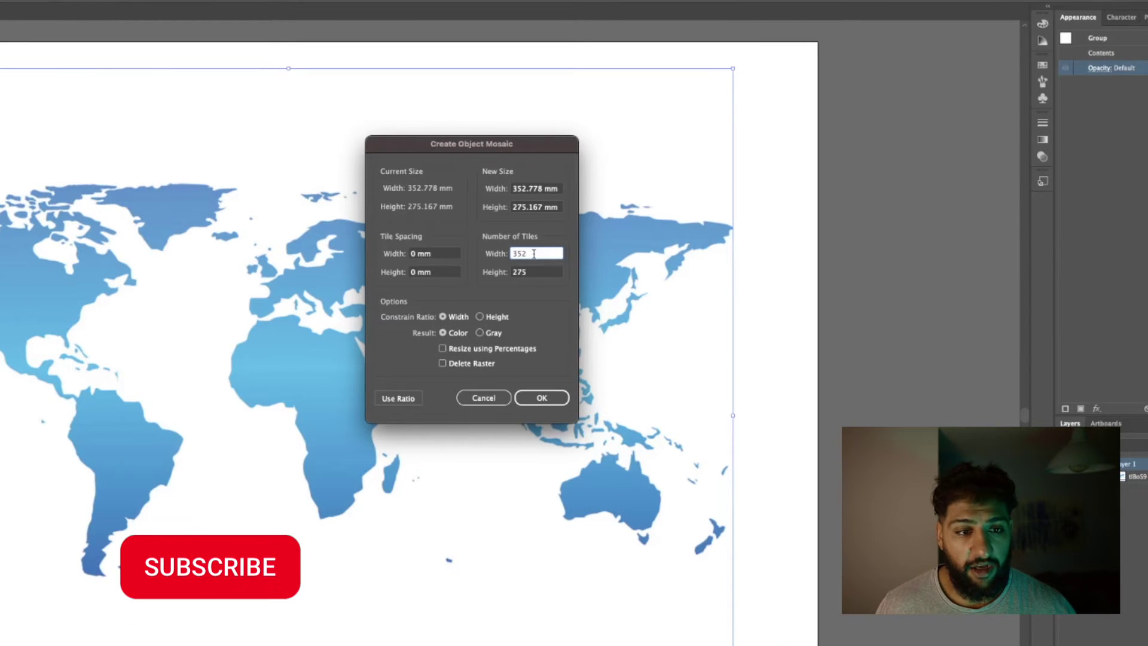
pyautogui.doubleClick(526, 254)
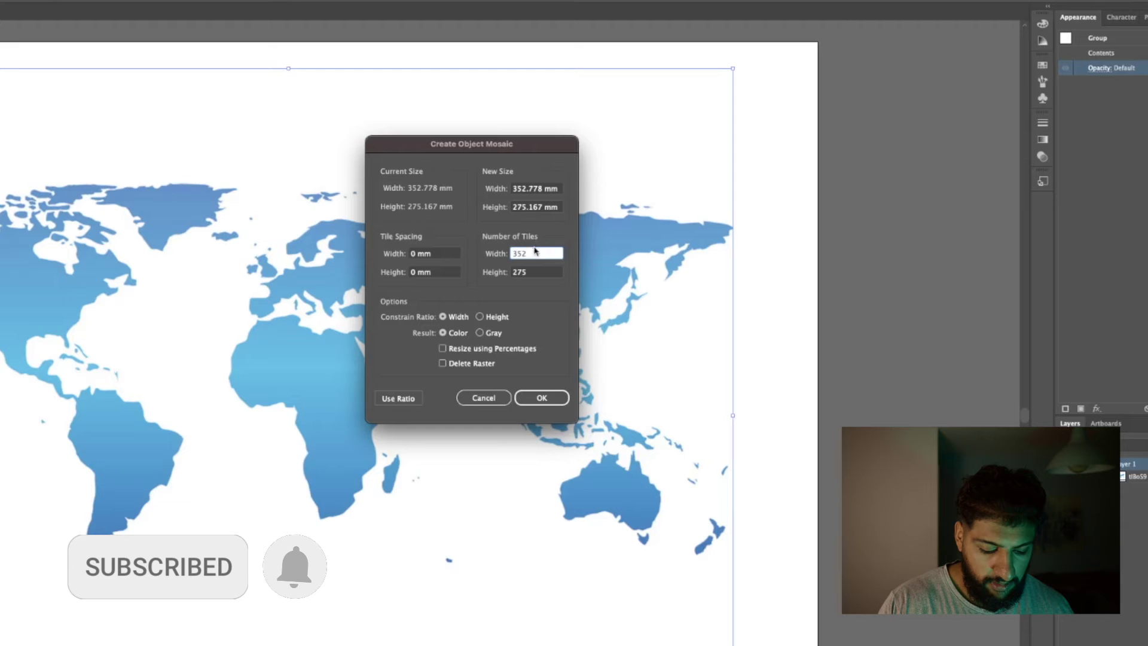
pyautogui.write('176')
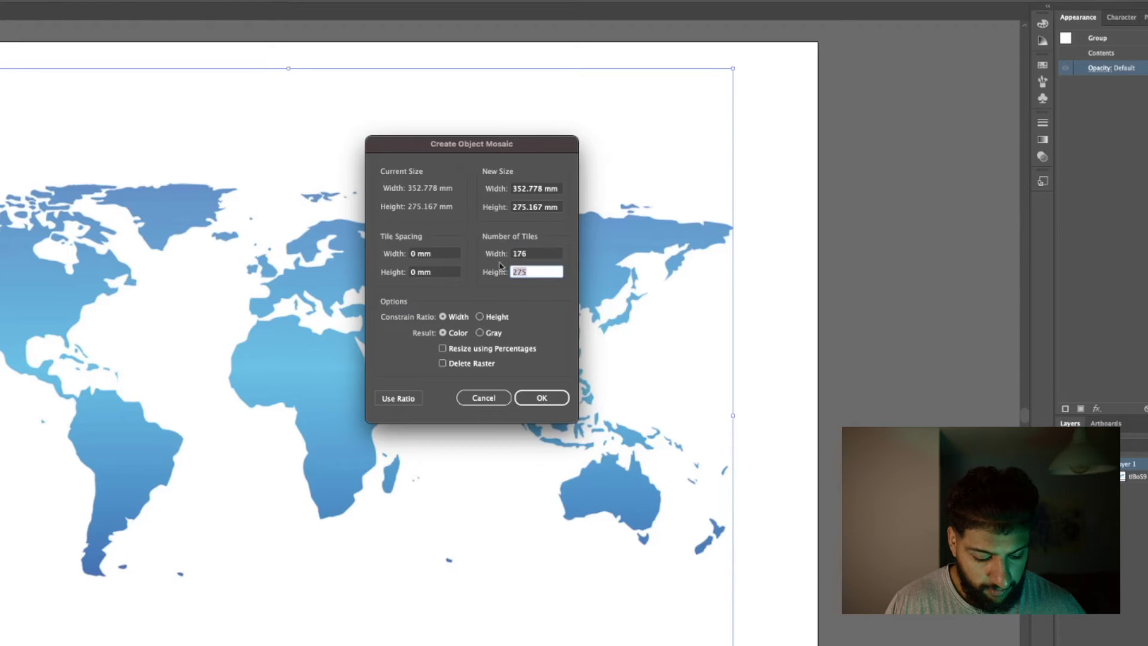
pyautogui.press('Tab')
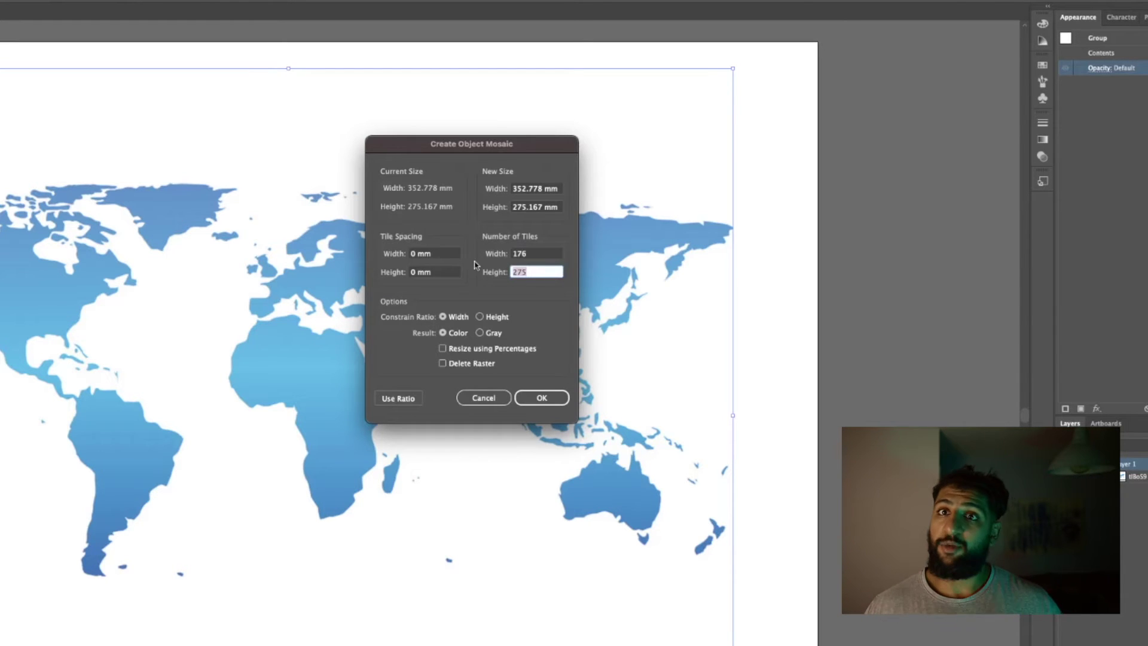
pyautogui.write('137')
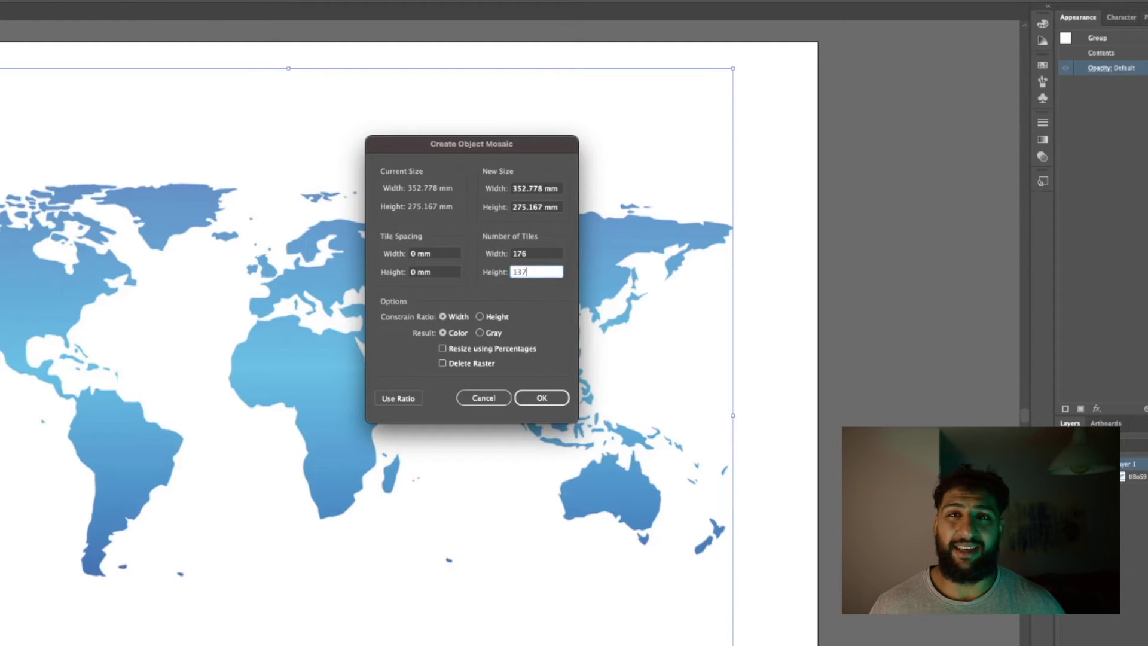
pyautogui.click(536, 400)
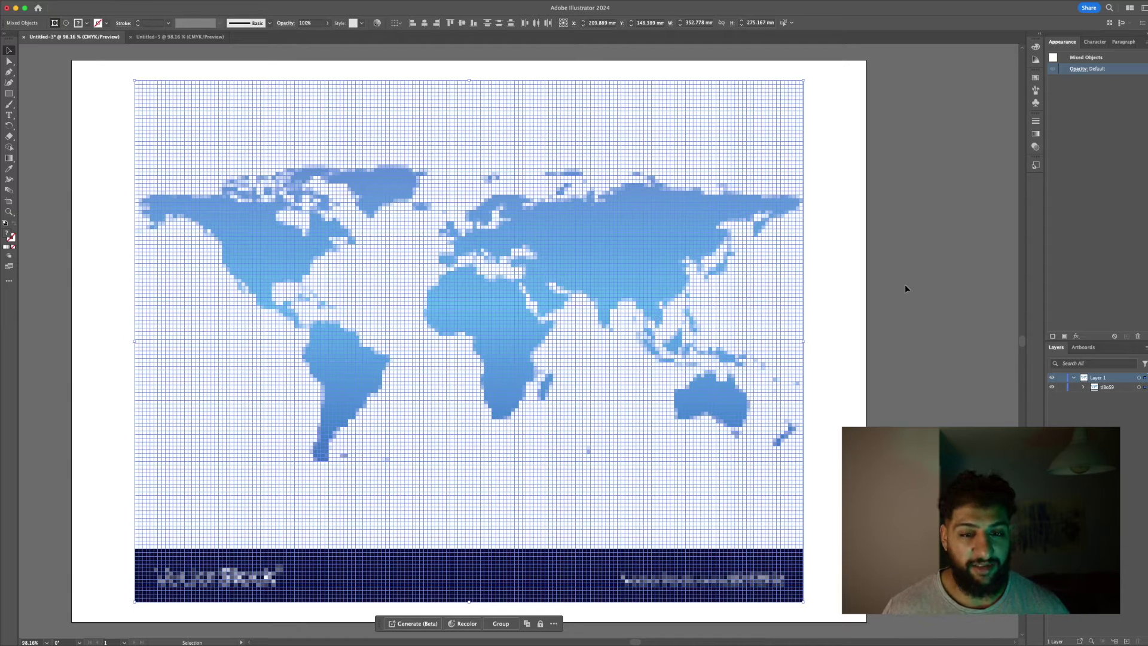
# - Group the mosaic tiles, then ungroup them to strip the extra grouping
pyautogui.press('super+g')
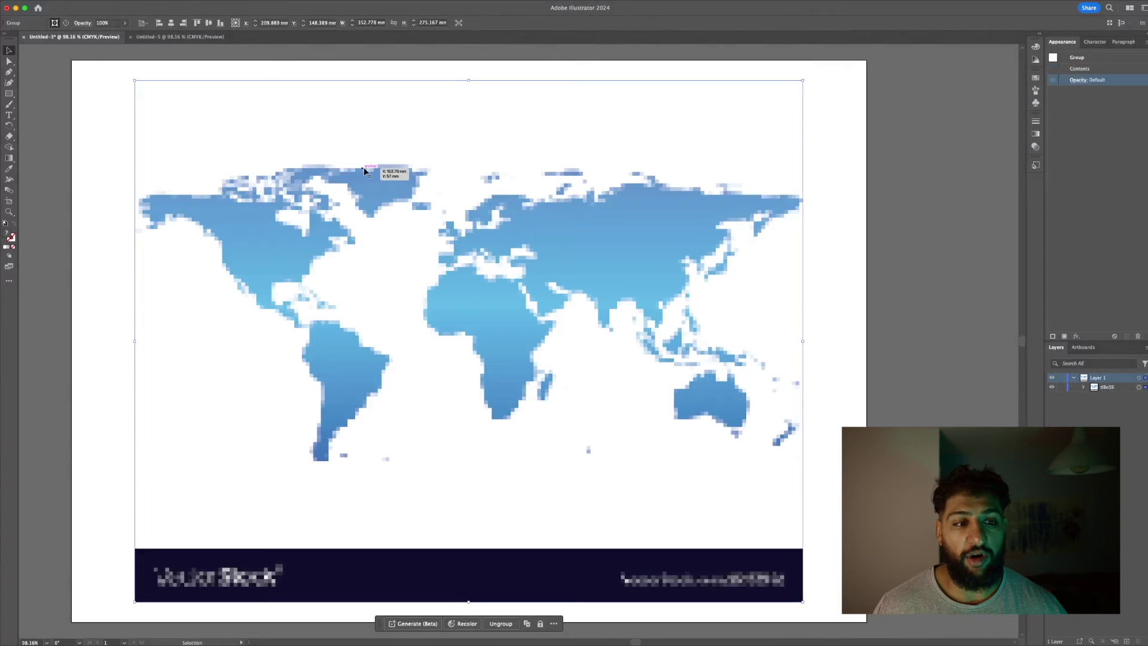
pyautogui.rightClick(519, 175)
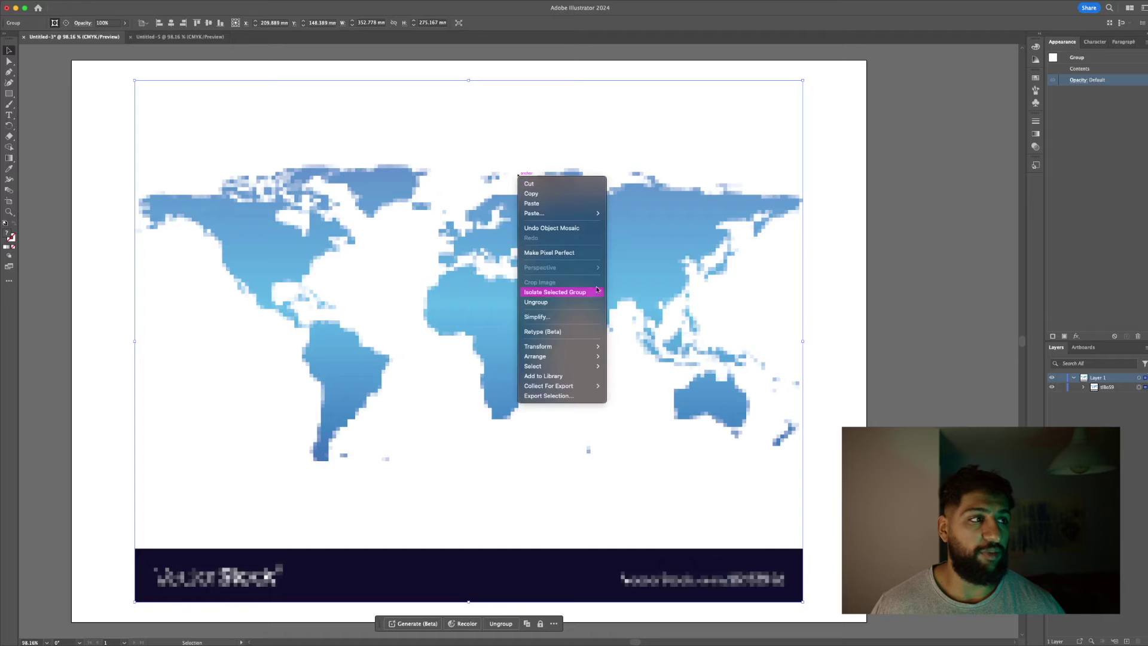
pyautogui.click(577, 302)
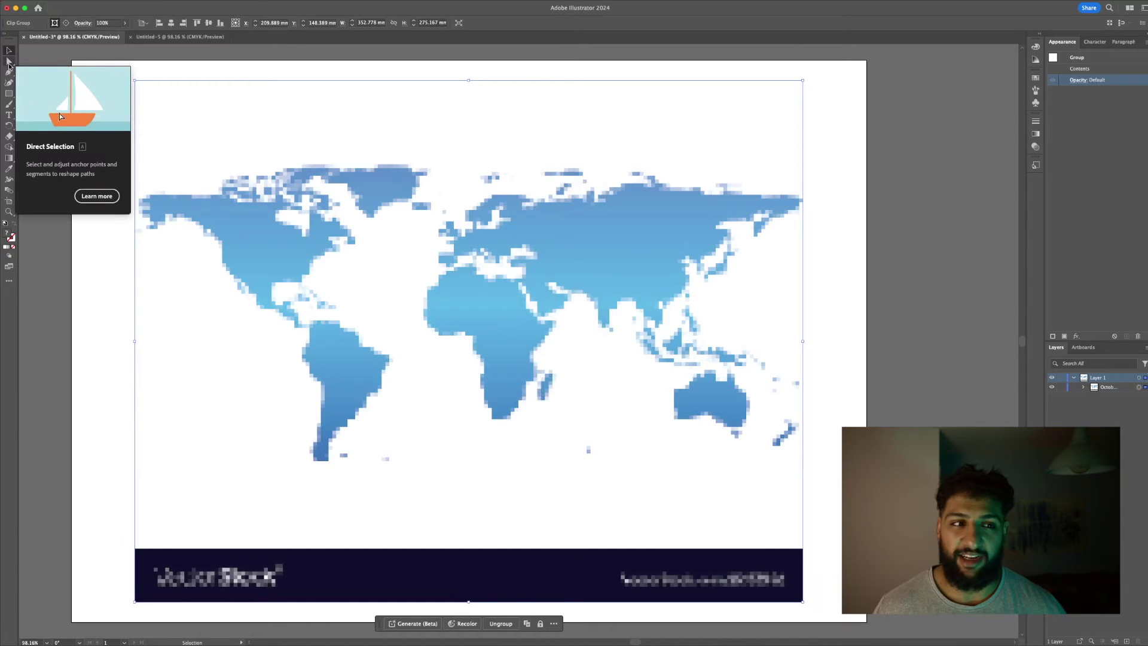
# - Select a single white background tile above the map with Direct Selection
pyautogui.click(9, 62)
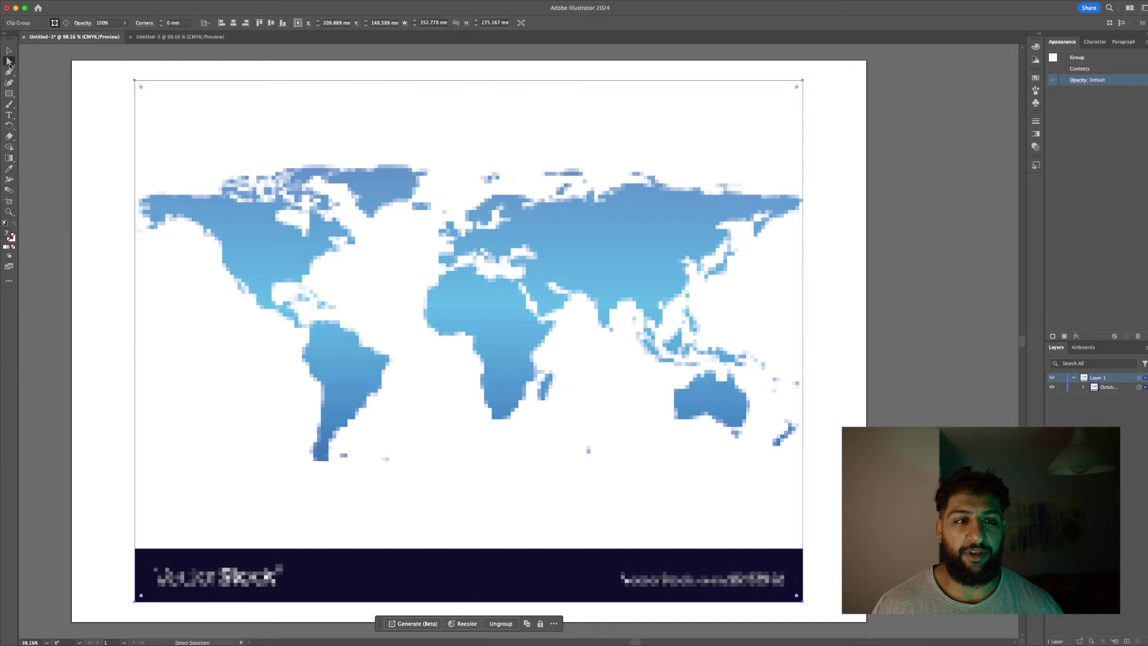
pyautogui.click(463, 120)
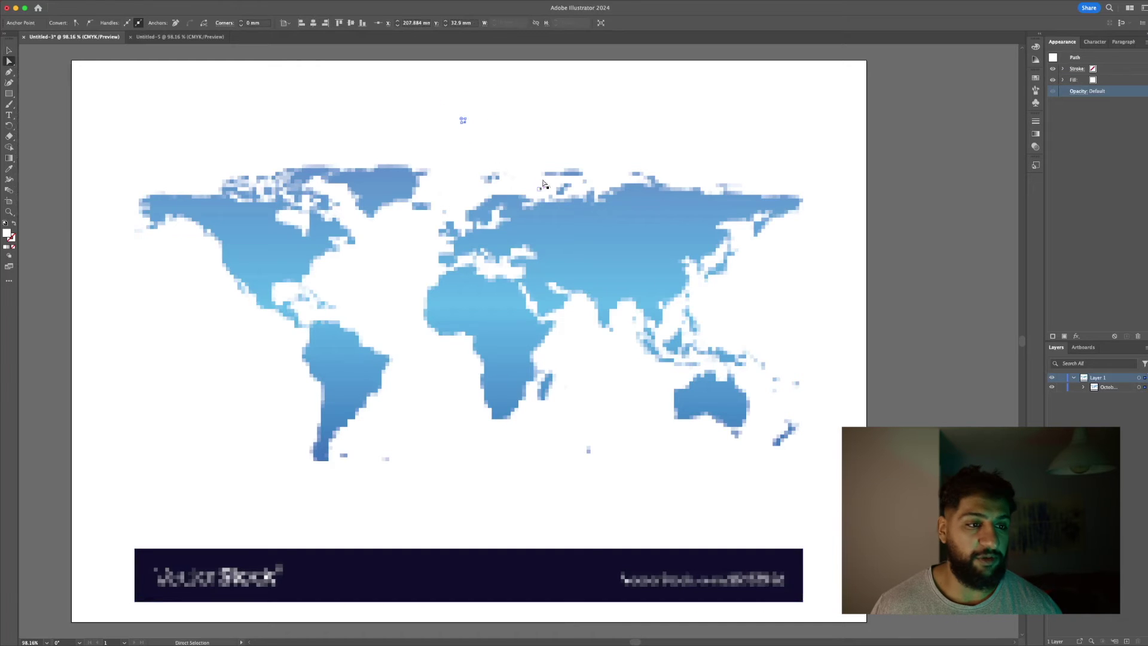
pyautogui.click(648, 157)
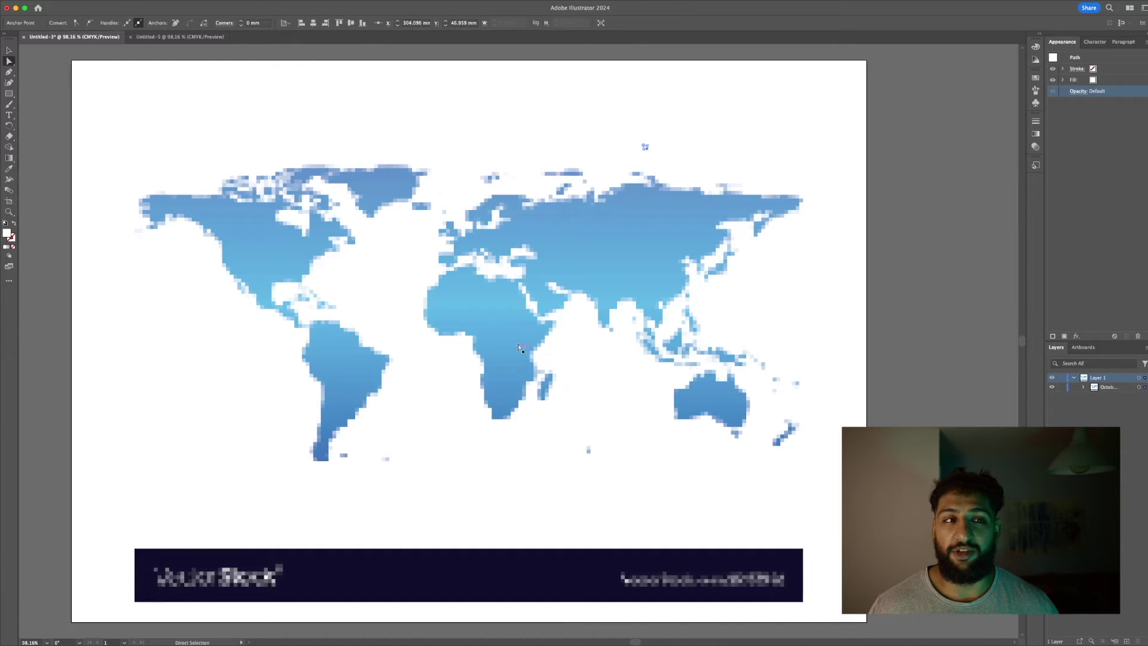
pyautogui.click(491, 125)
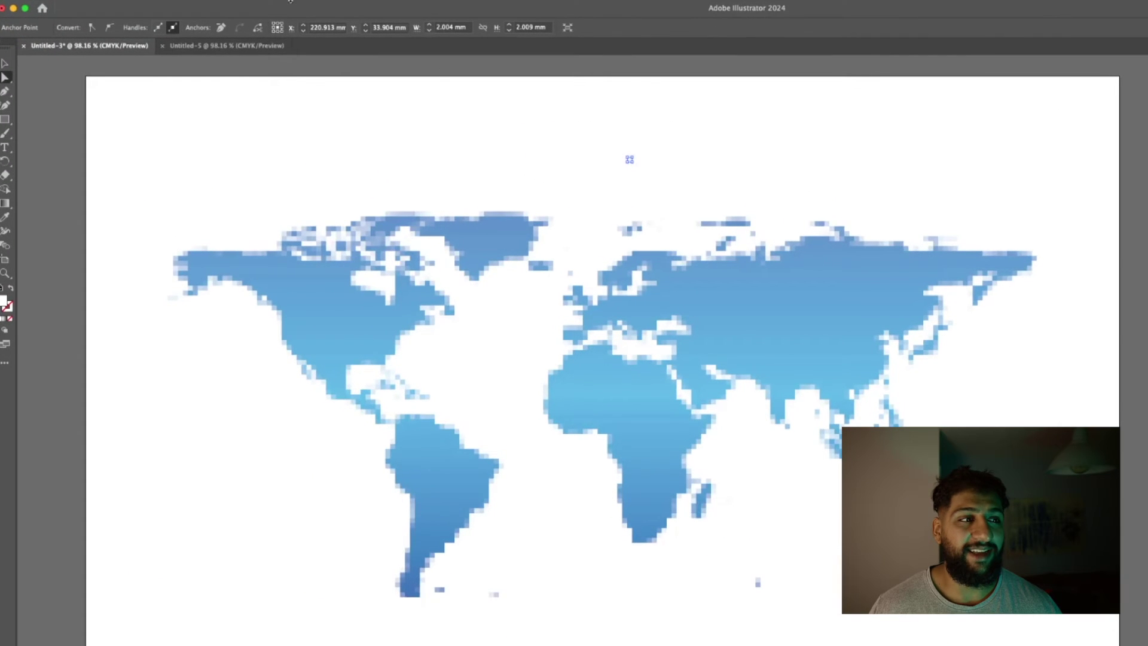
# - Select every tile sharing the white fill color and delete them
pyautogui.click(214, 5)
pyautogui.moveTo(216, 131)
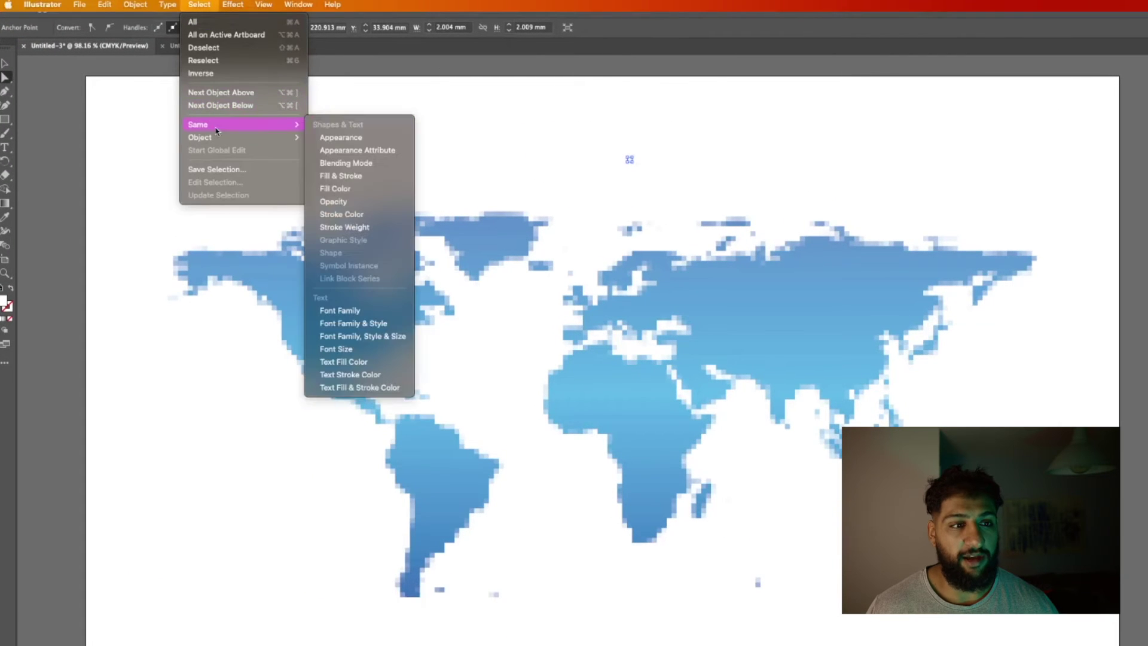
pyautogui.click(370, 189)
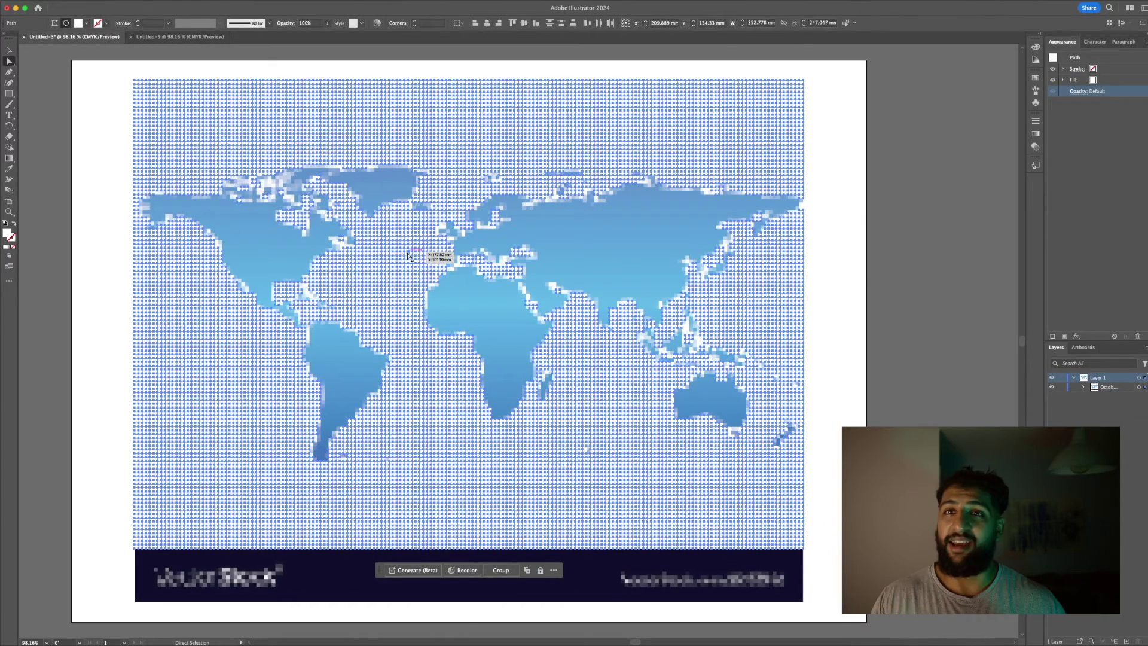
pyautogui.press('Delete')
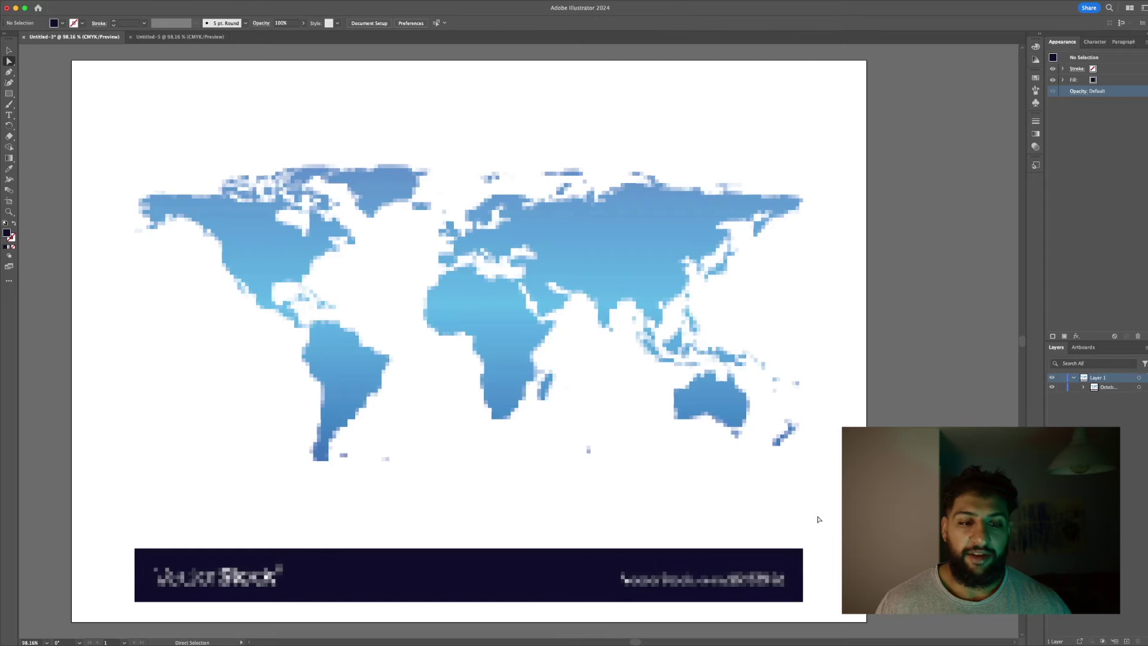
# - Marquee-select the dark banner beneath the map and delete it
pyautogui.click(802, 548)
pyautogui.click(801, 543)
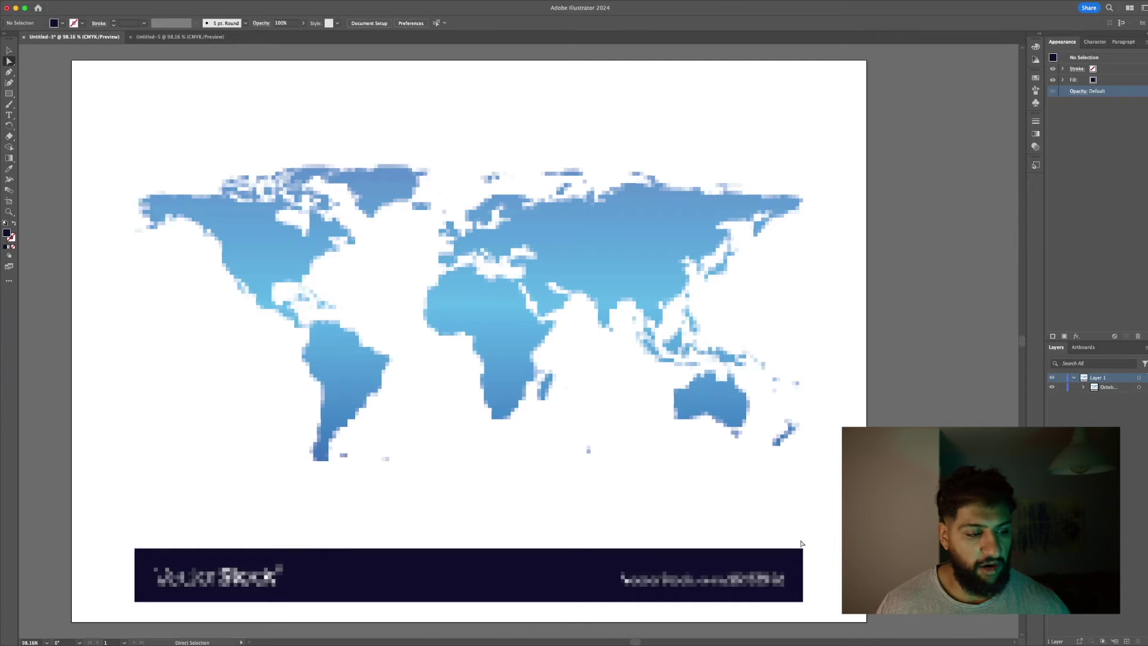
pyautogui.moveTo(801, 540); pyautogui.dragTo(136, 599)
pyautogui.press('Delete')
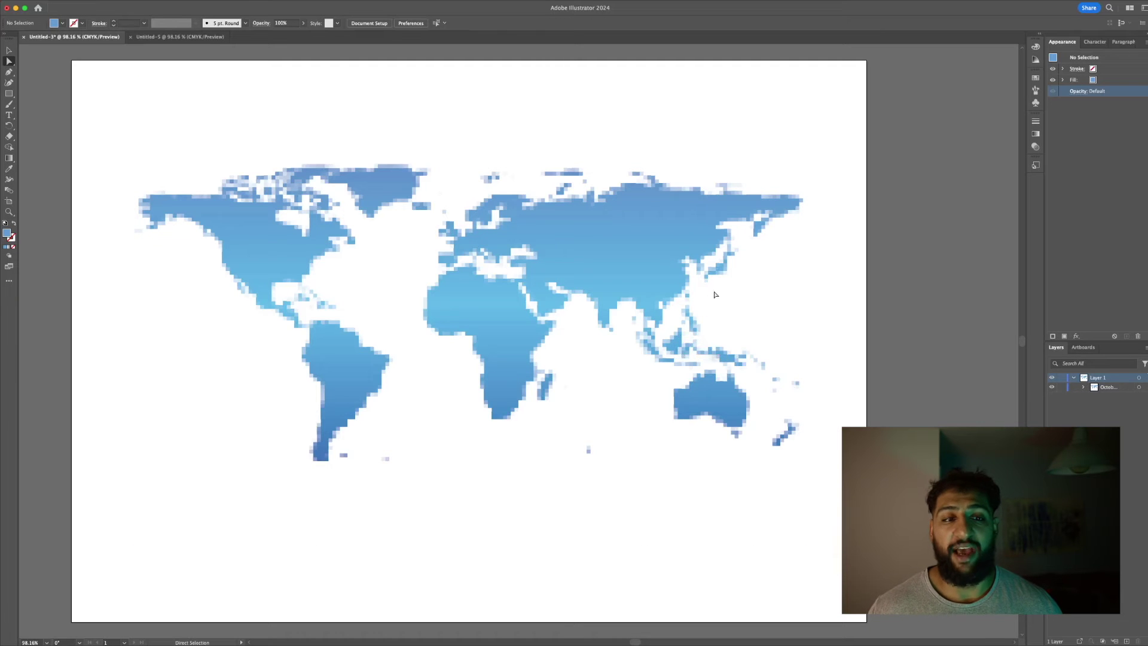
# - Check a couple of points on the map, then deselect everything
pyautogui.click(644, 245)
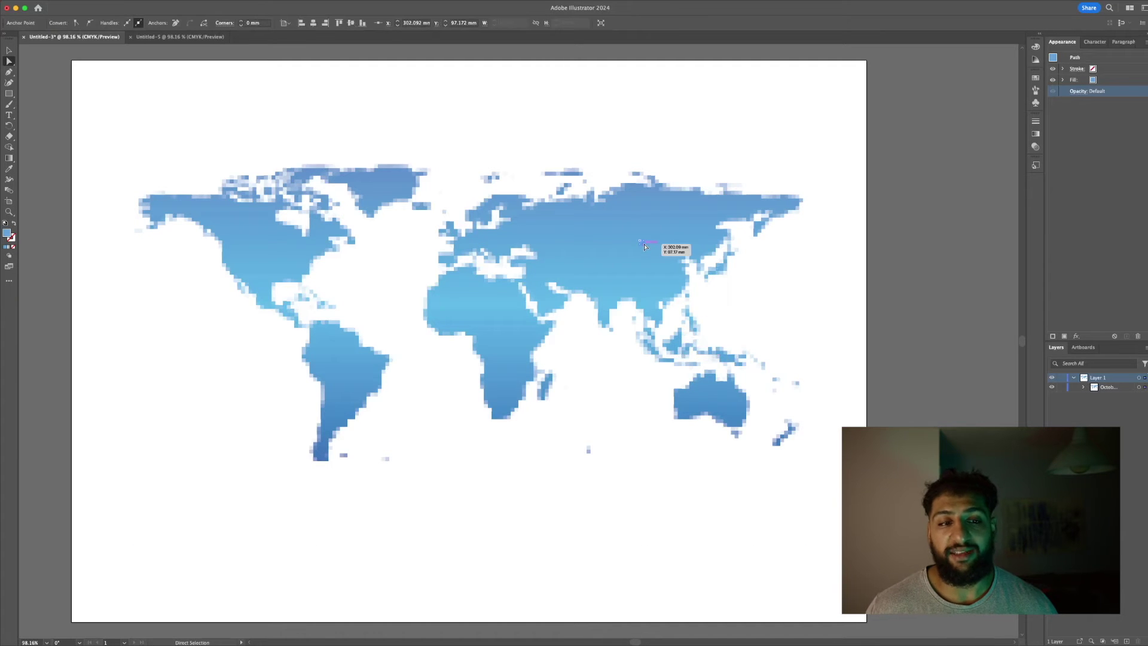
pyautogui.click(586, 225)
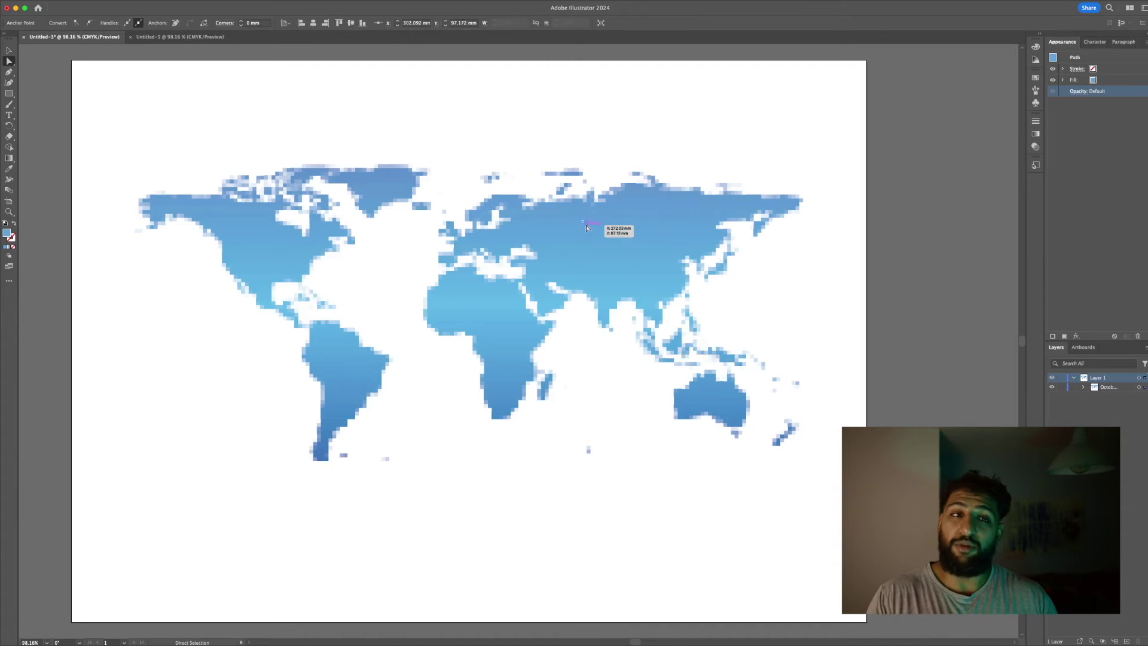
pyautogui.click(741, 306)
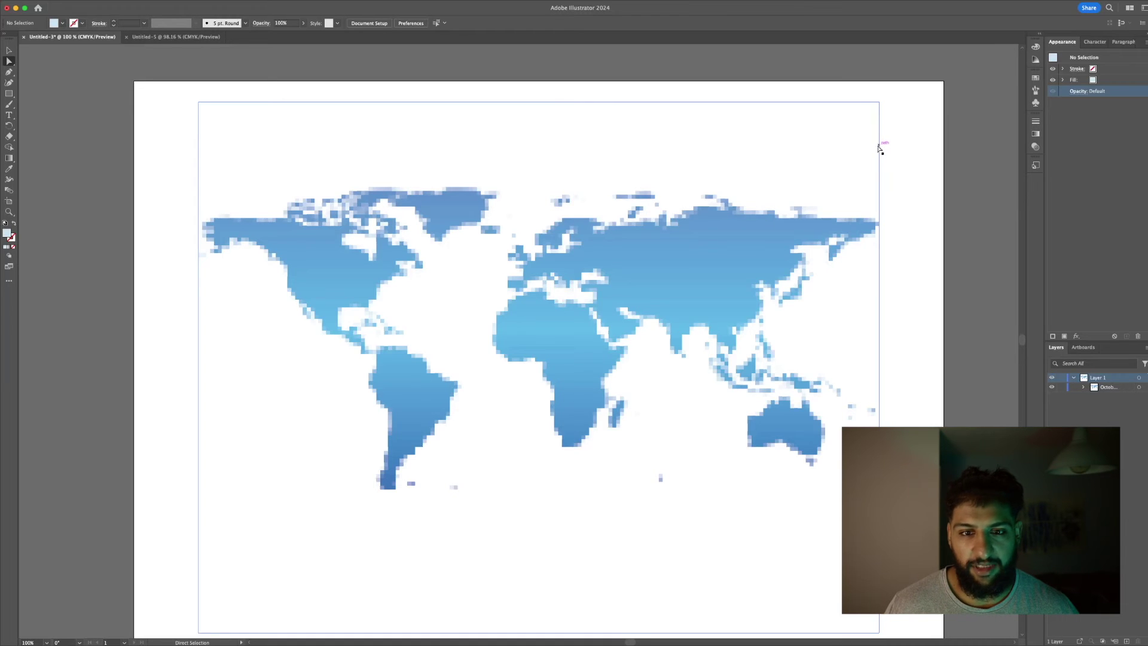
# - Select the entire pixelated map and zoom in closely on Europe
pyautogui.moveTo(877, 146); pyautogui.dragTo(202, 540)
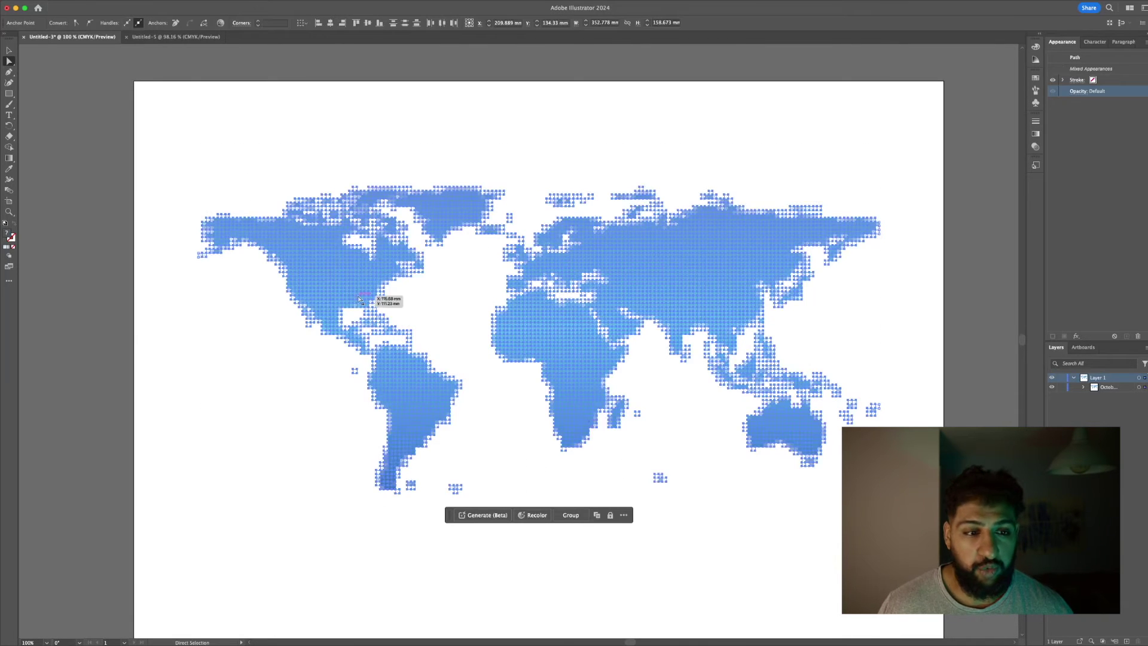
pyautogui.click(9, 212)
pyautogui.moveTo(596, 264); pyautogui.dragTo(844, 186)
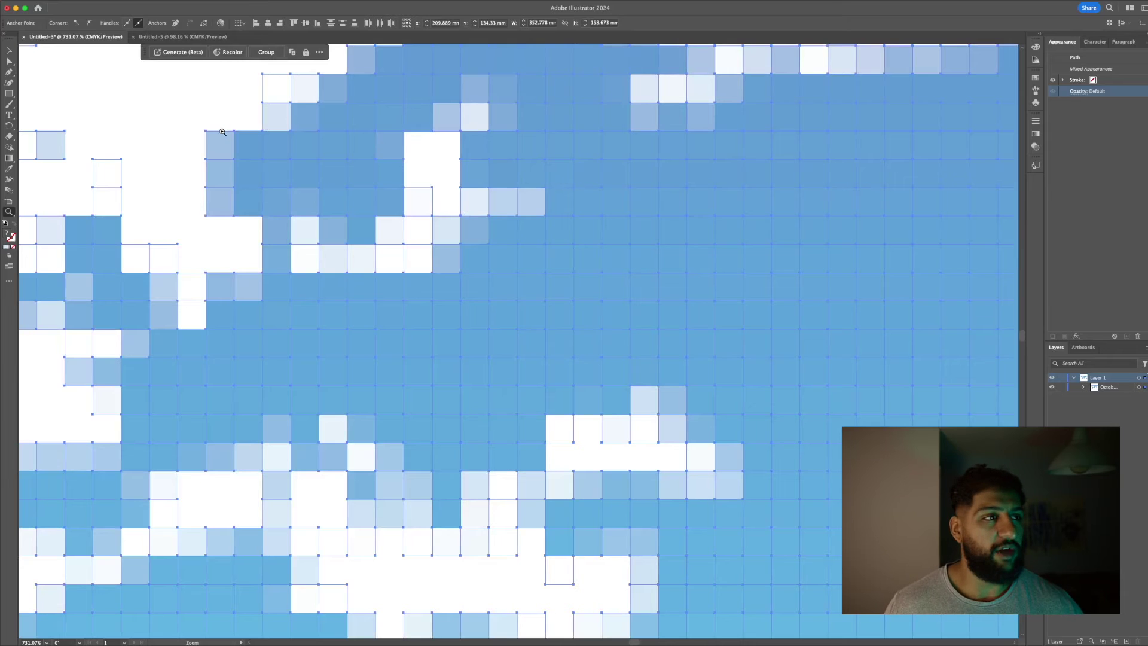
# - Apply Convert to Shape > Ellipse to the map tiles with Absolute size at 12.7 × 12.7 mm
pyautogui.moveTo(141, 2)
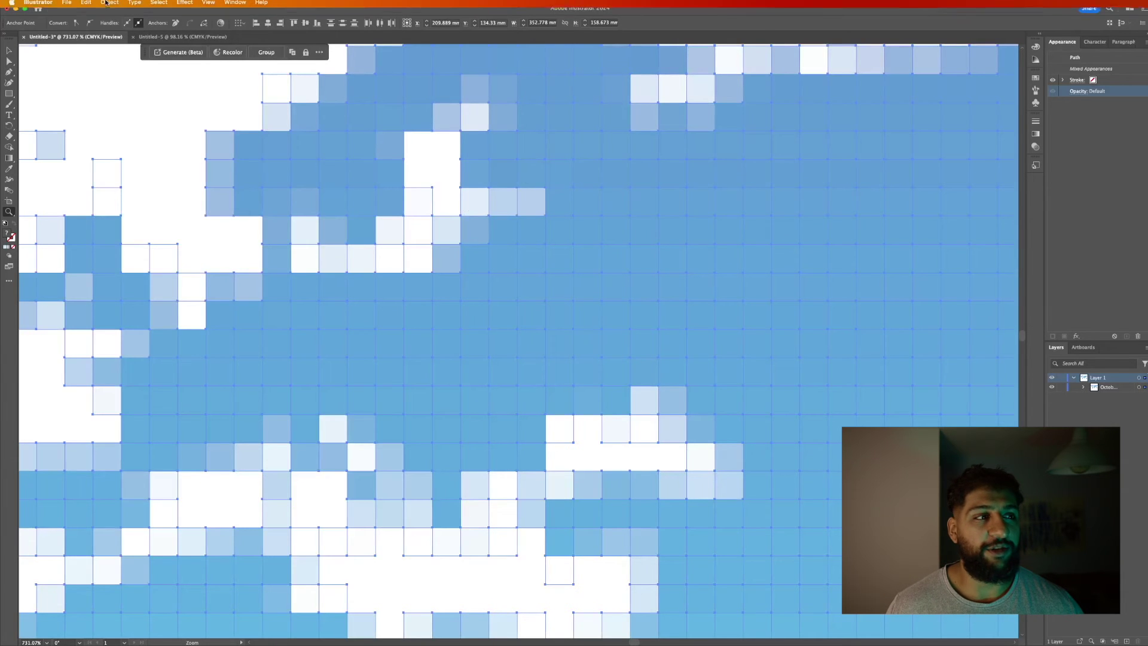
pyautogui.click(186, 4)
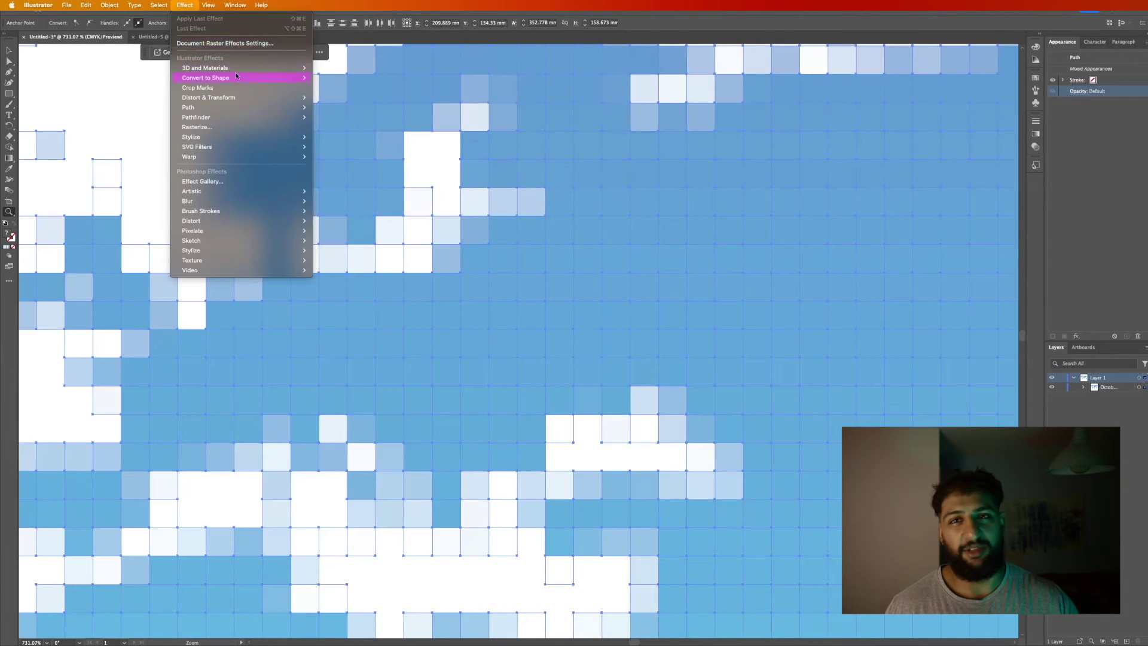
pyautogui.moveTo(238, 78)
pyautogui.click(328, 98)
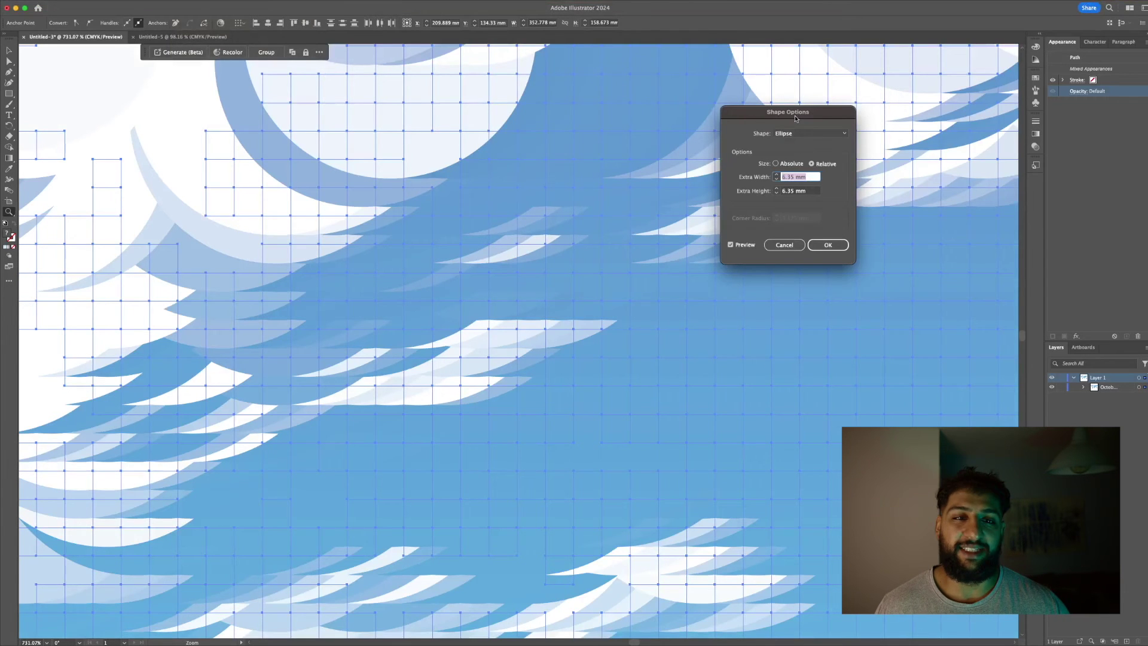
pyautogui.click(775, 165)
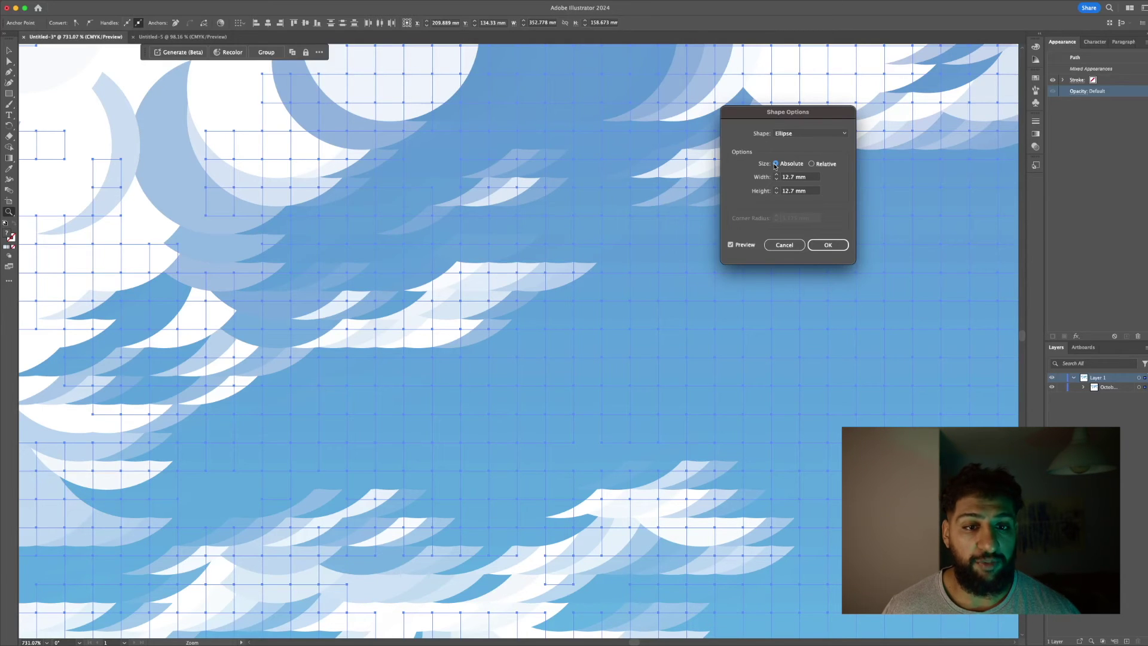
# - Set the ellipse width and height to 1.8 mm each
pyautogui.doubleClick(790, 177)
pyautogui.write('2')
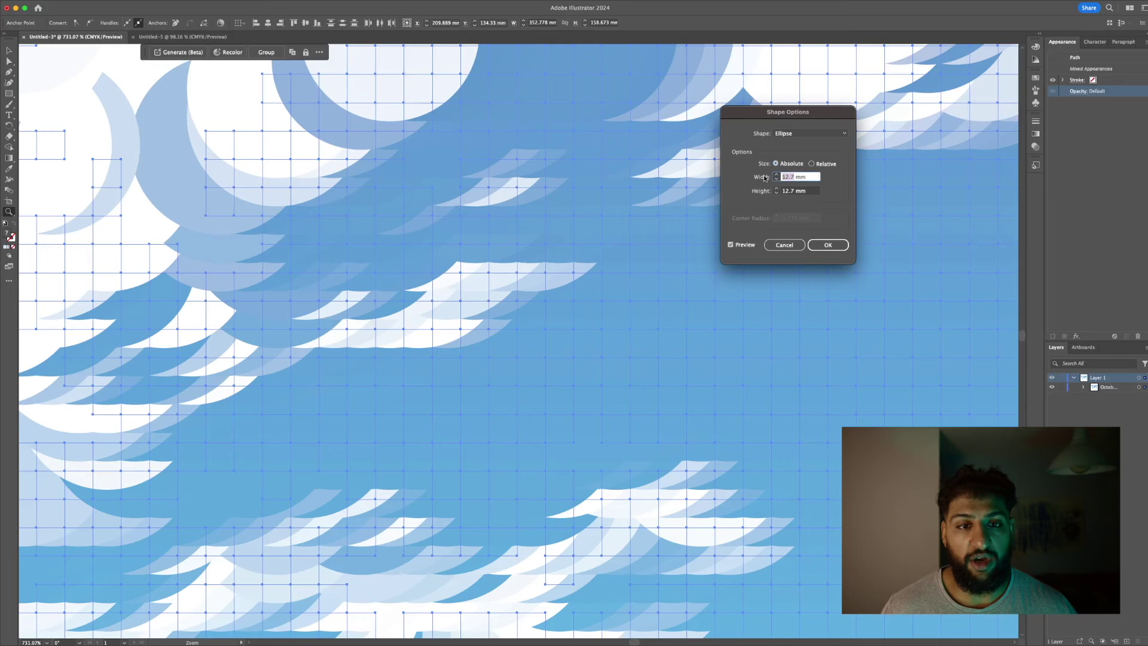
pyautogui.press('Tab')
pyautogui.write('2')
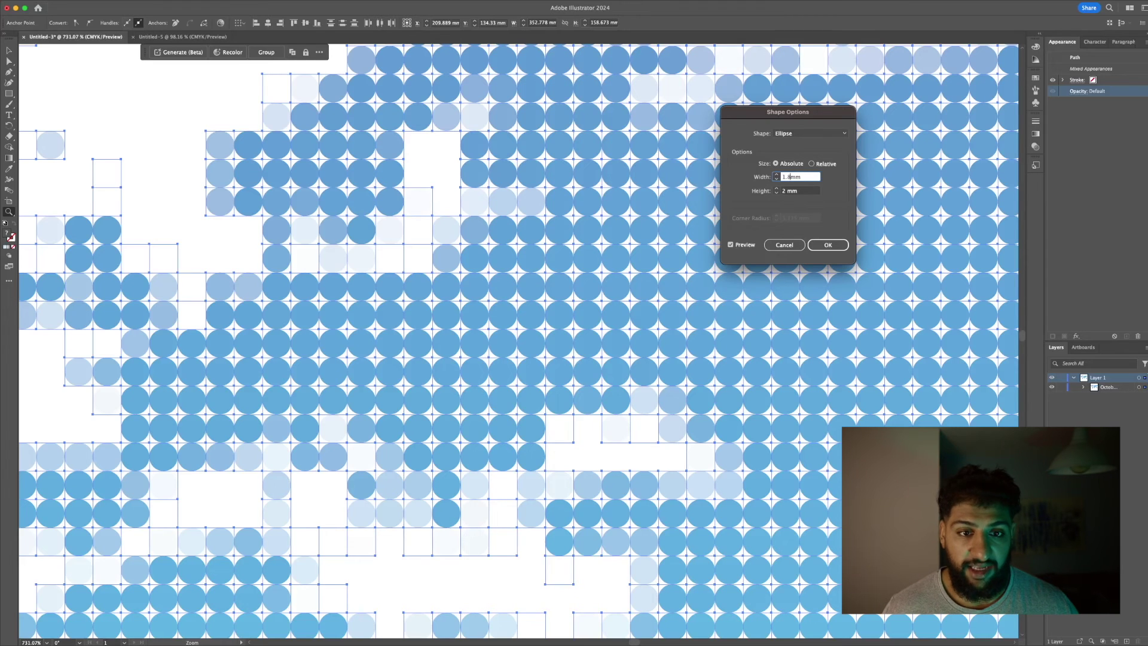
pyautogui.press('Tab')
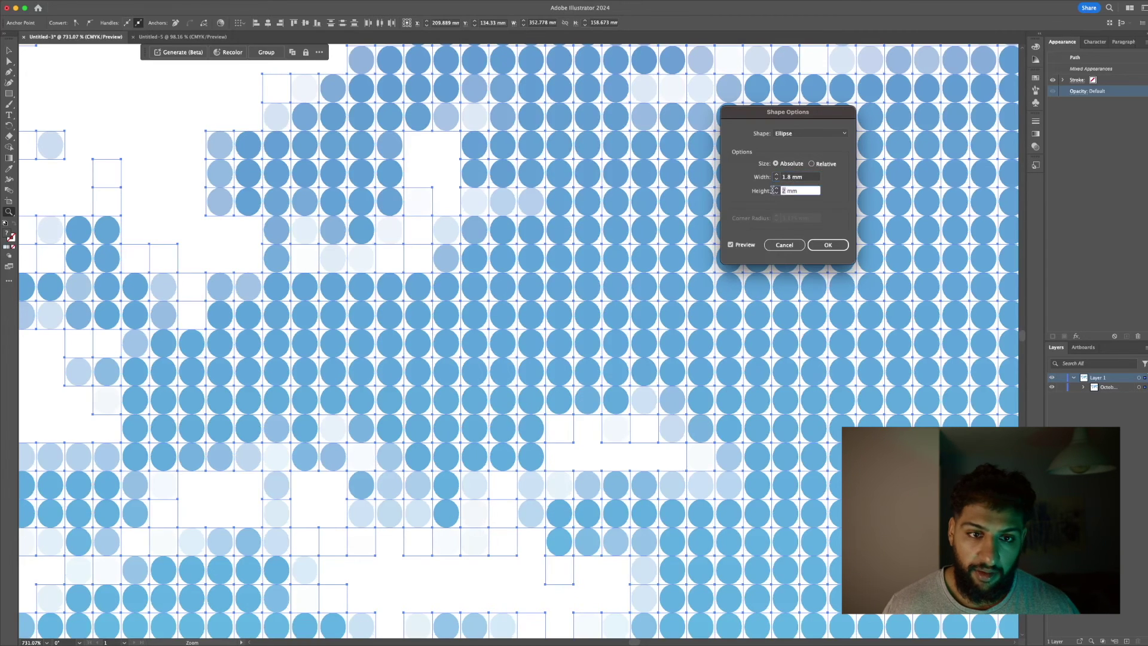
pyautogui.write('1.8')
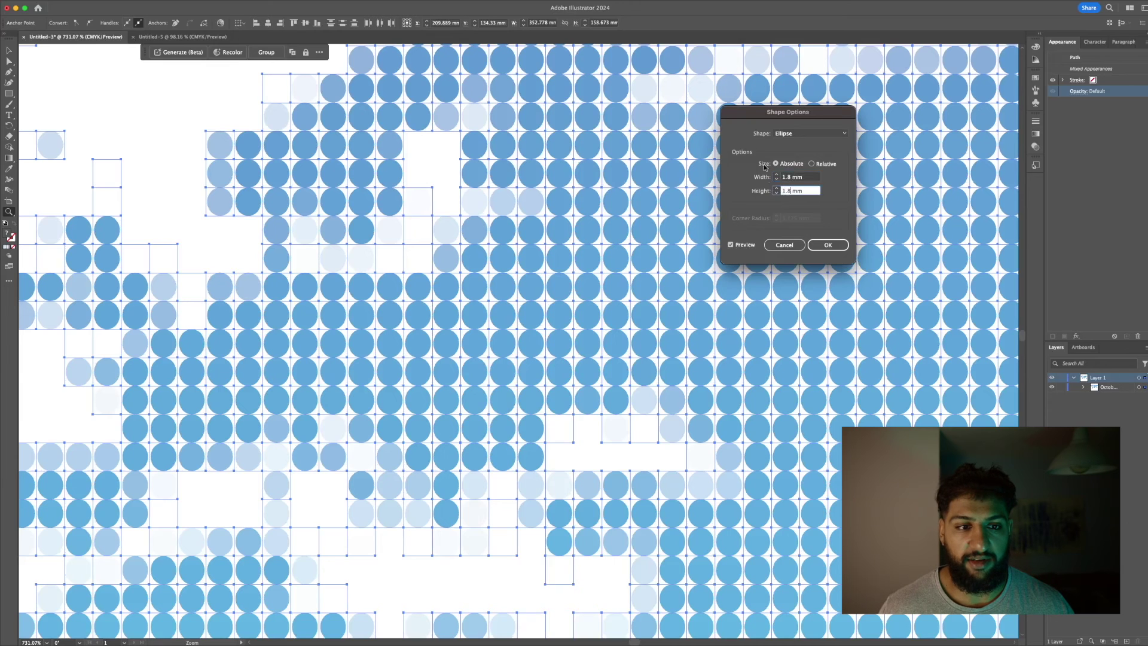
pyautogui.click(799, 178)
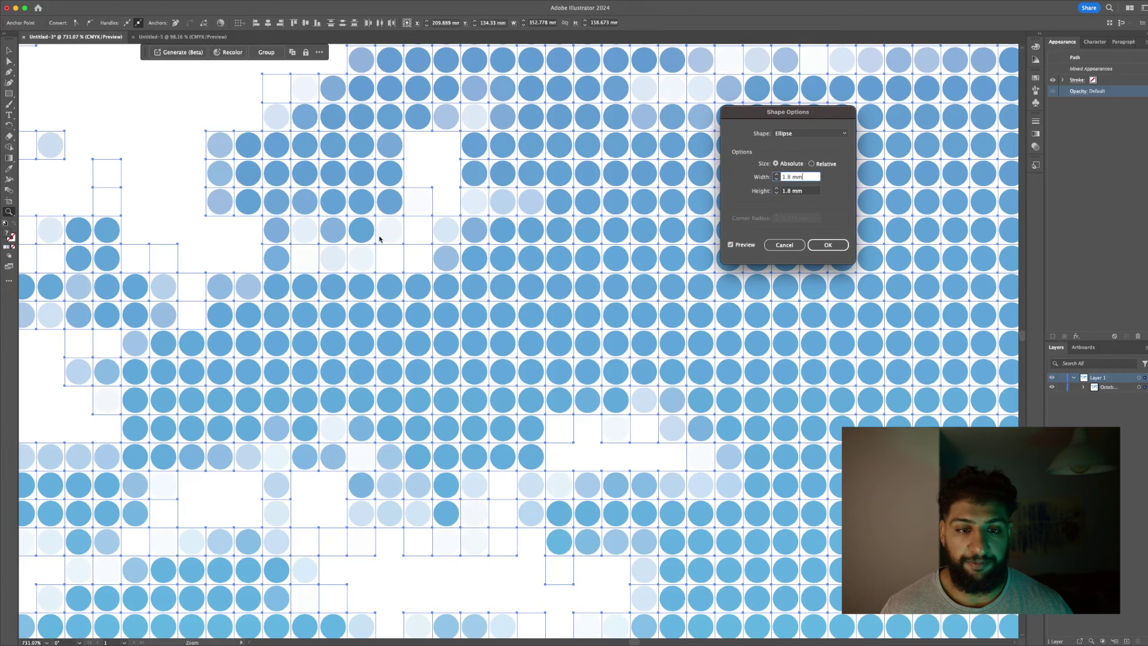
# - Confirm the 1.8 mm dot effect, zoom out to the whole map, and deselect
pyautogui.click(827, 245)
pyautogui.moveTo(478, 281); pyautogui.dragTo(359, 289)
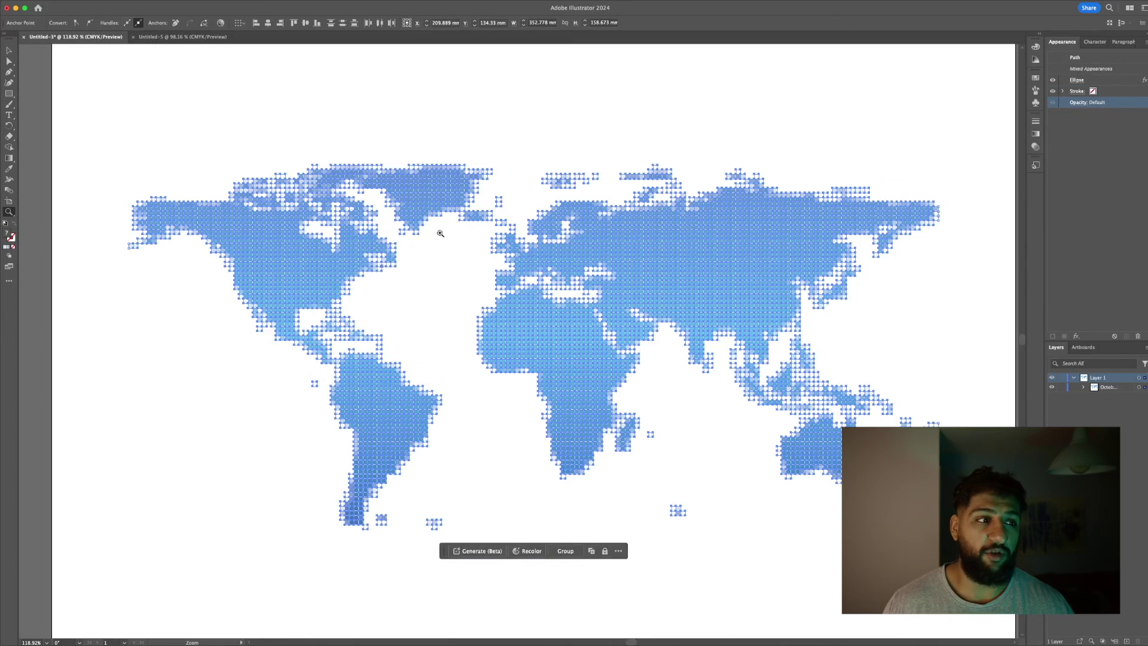
pyautogui.click(9, 61)
pyautogui.click(533, 130)
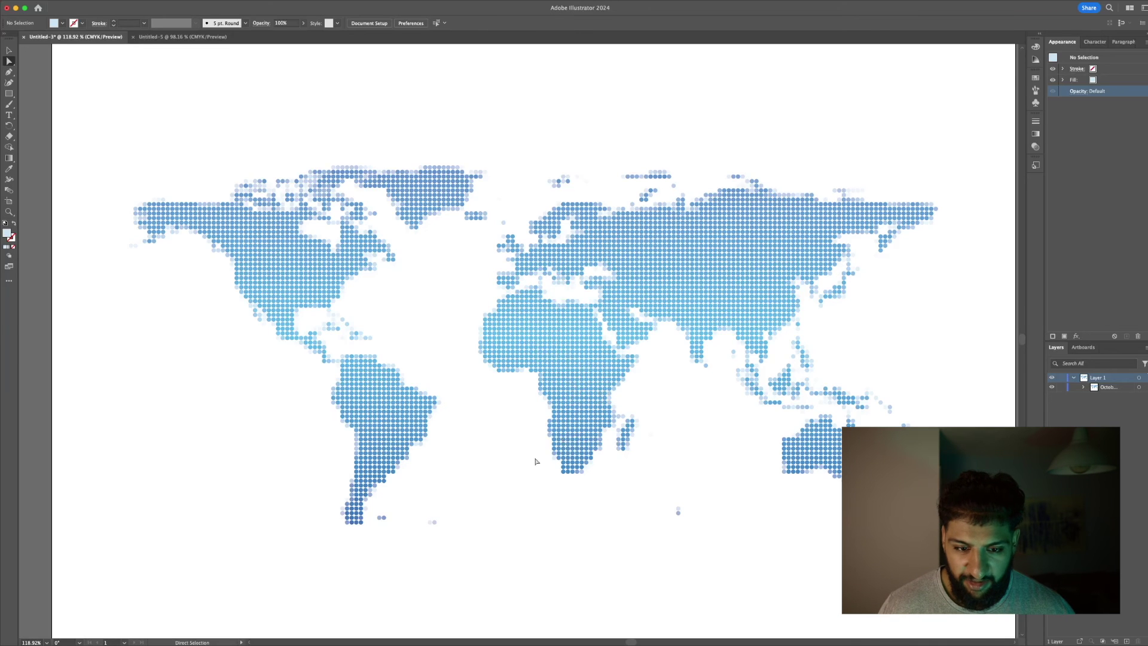
# - Fill Australia's dots with dark navy #0a1759, then deselect them
pyautogui.moveTo(781, 418); pyautogui.dragTo(765, 424)
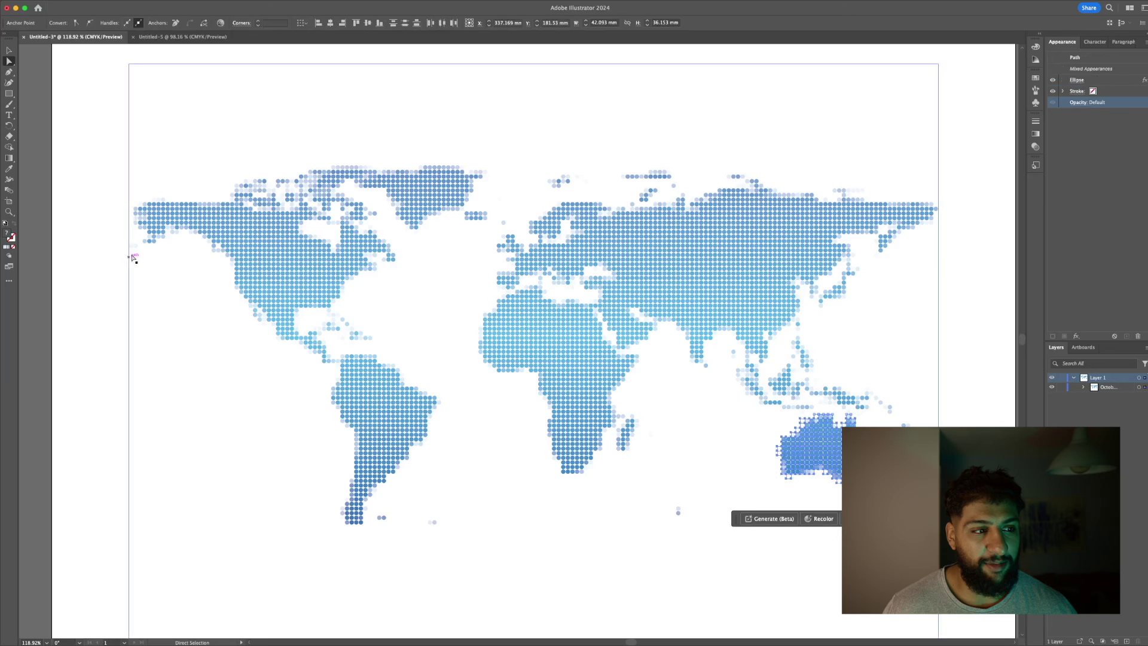
pyautogui.doubleClick(12, 236)
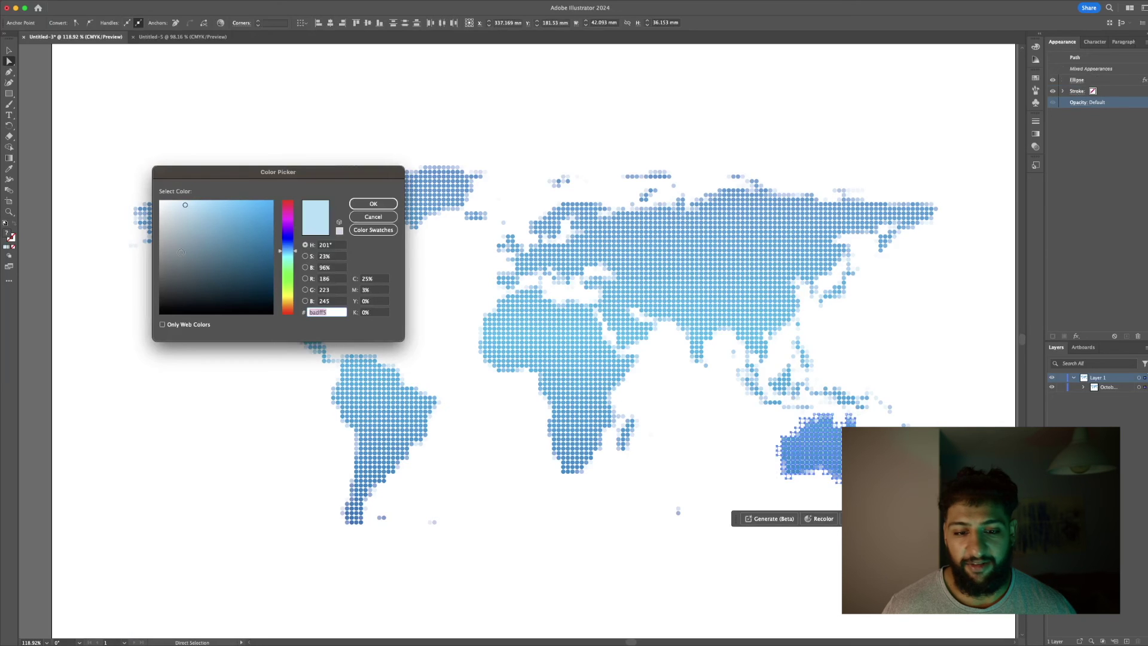
pyautogui.write('0a1759')
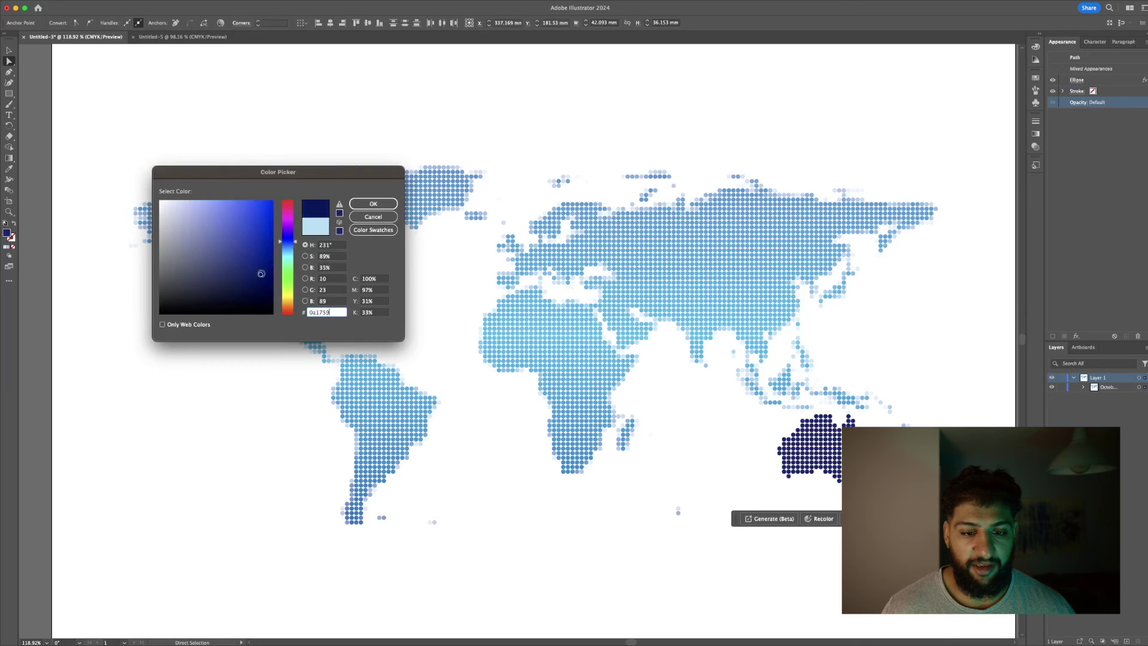
pyautogui.click(367, 205)
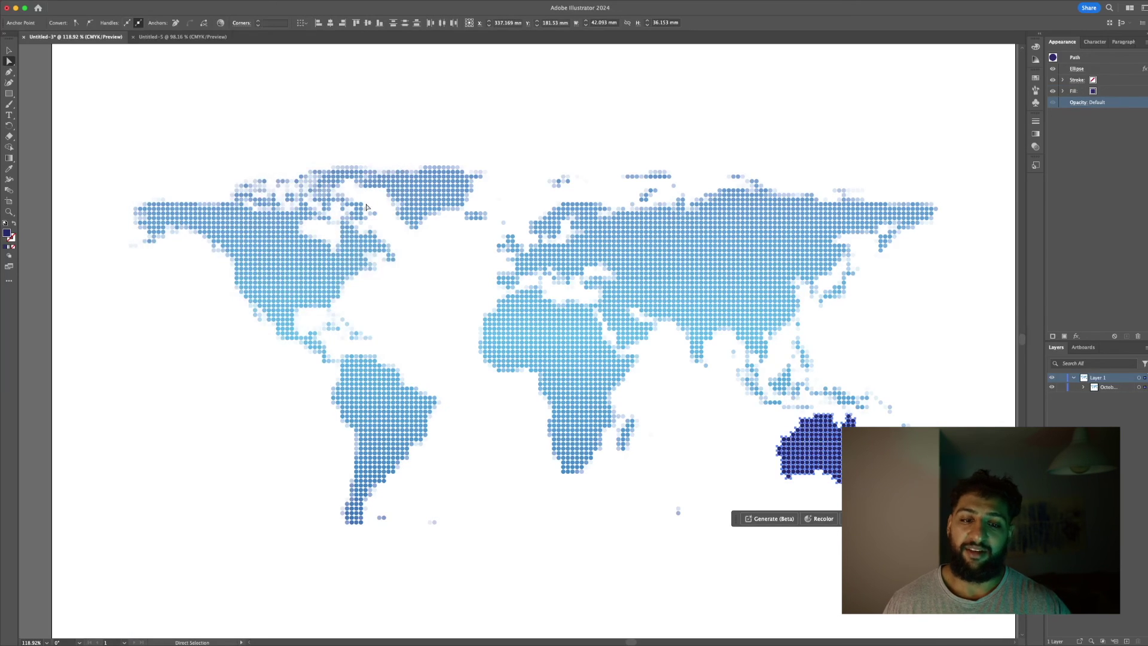
pyautogui.click(742, 131)
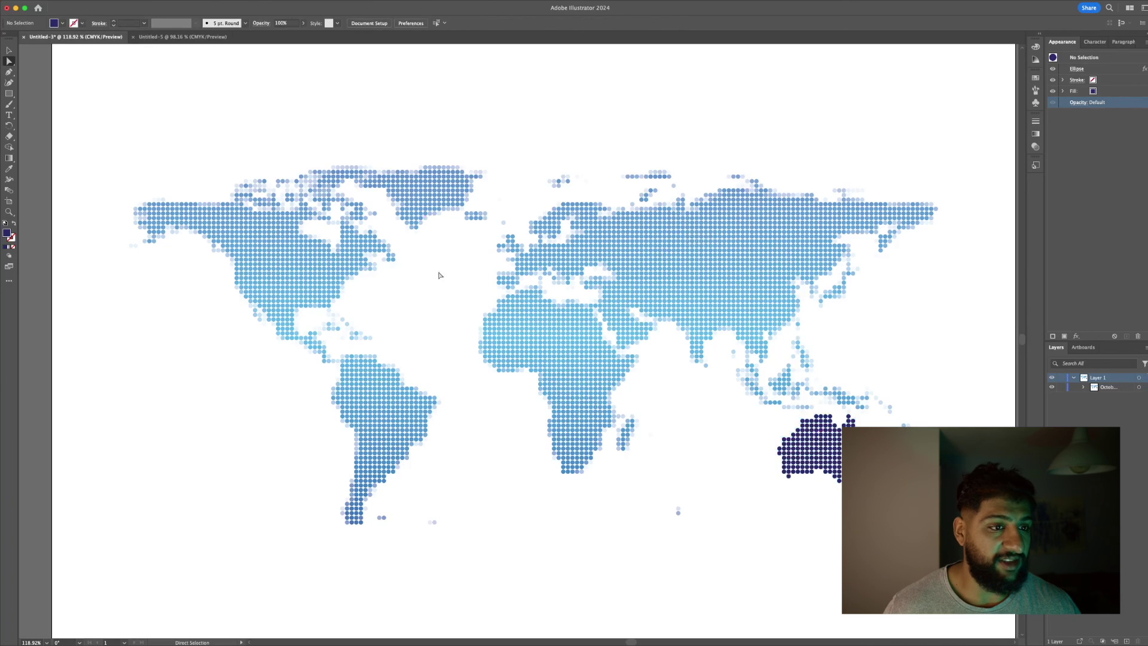
# - Recolor the small dot cluster near Iceland dark purple #661056, then deselect it
pyautogui.moveTo(488, 233); pyautogui.dragTo(464, 210)
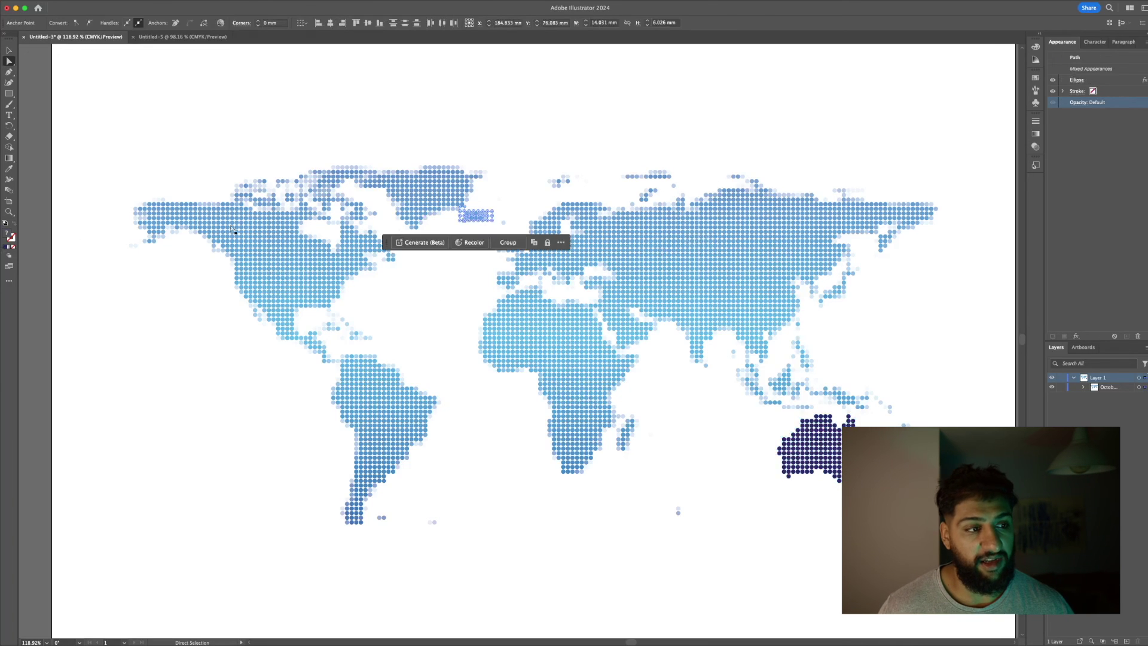
pyautogui.doubleClick(6, 234)
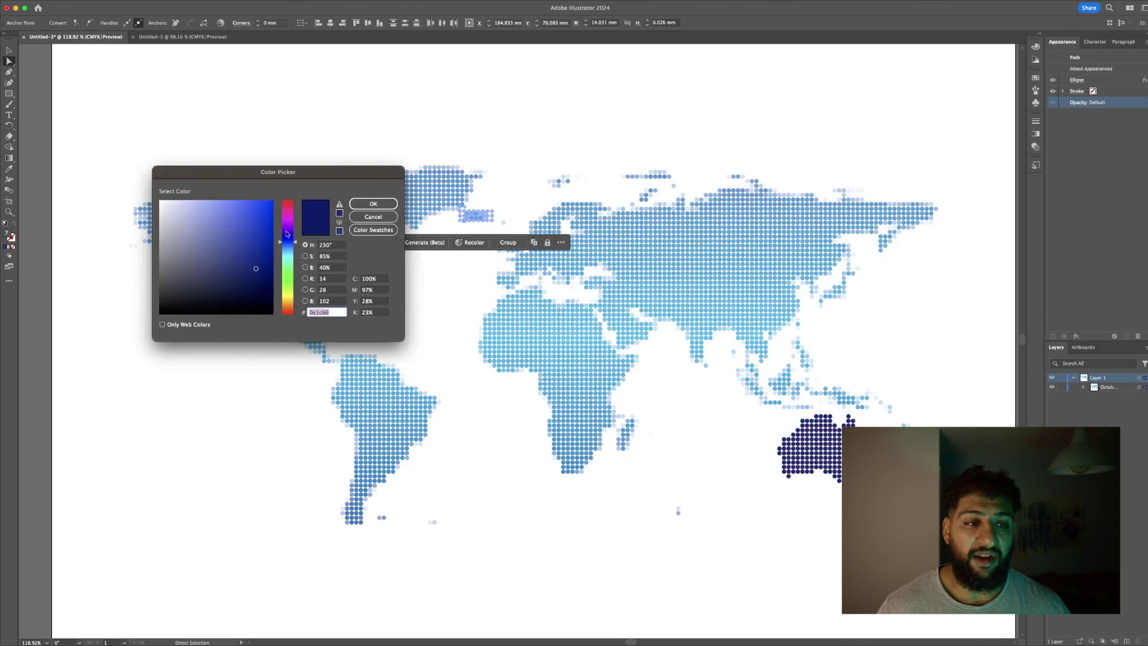
pyautogui.moveTo(295, 237); pyautogui.dragTo(290, 219)
pyautogui.click(373, 203)
pyautogui.click(534, 162)
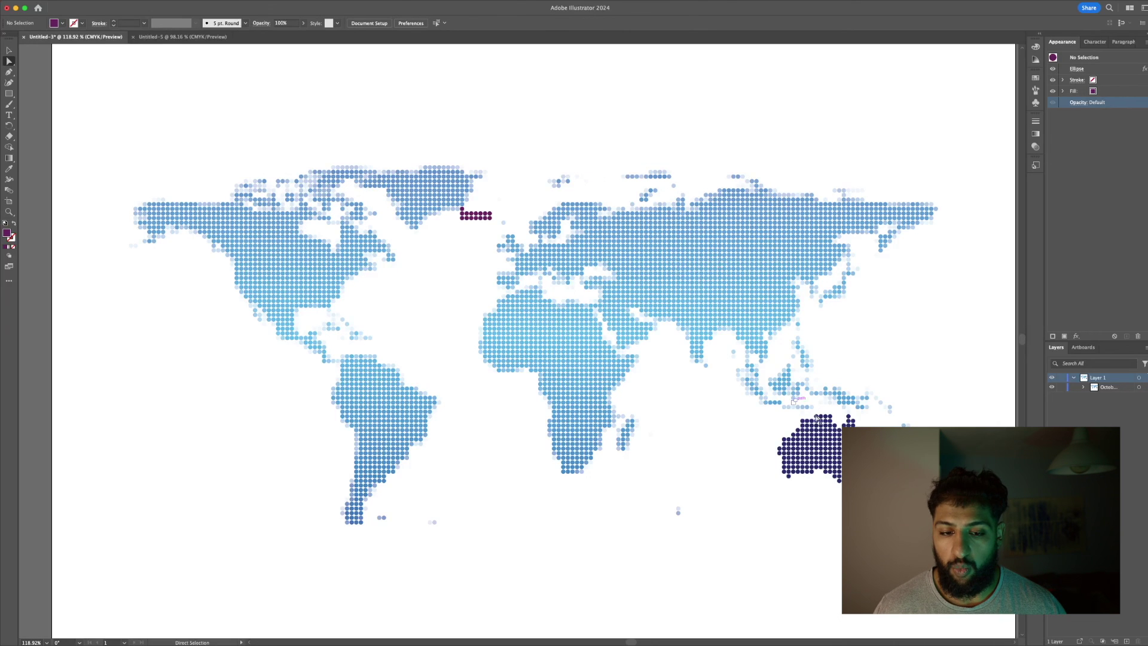
# - Select all dots sharing an Australia dot's navy fill via Select > Same > Fill Color
pyautogui.click(828, 453)
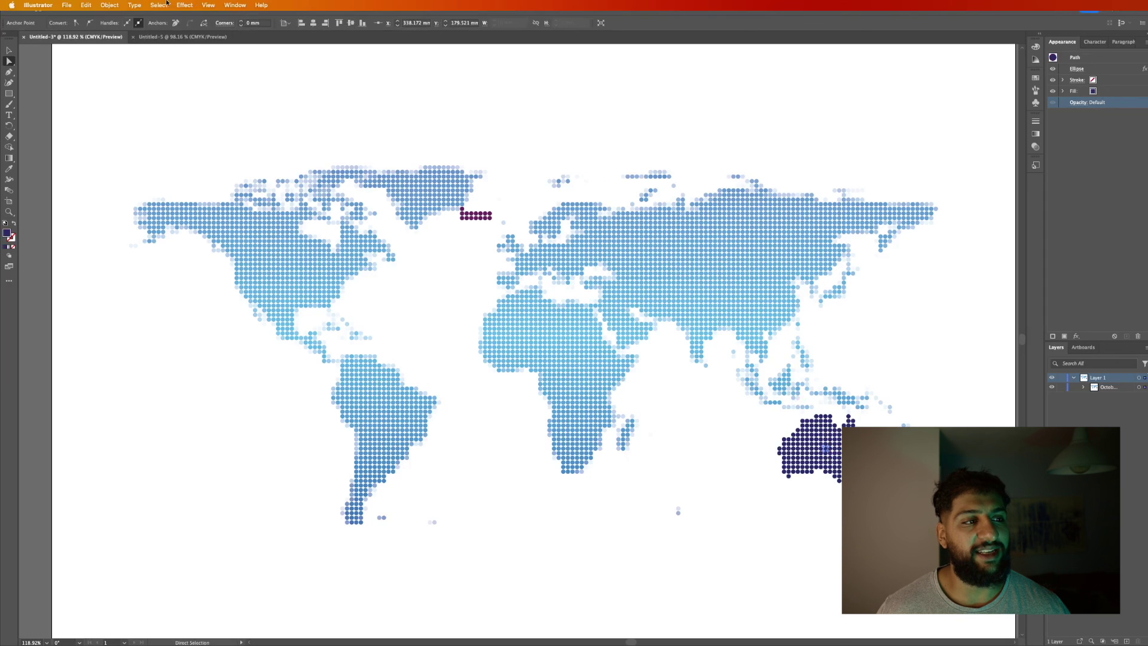
pyautogui.click(162, 4)
pyautogui.moveTo(191, 97)
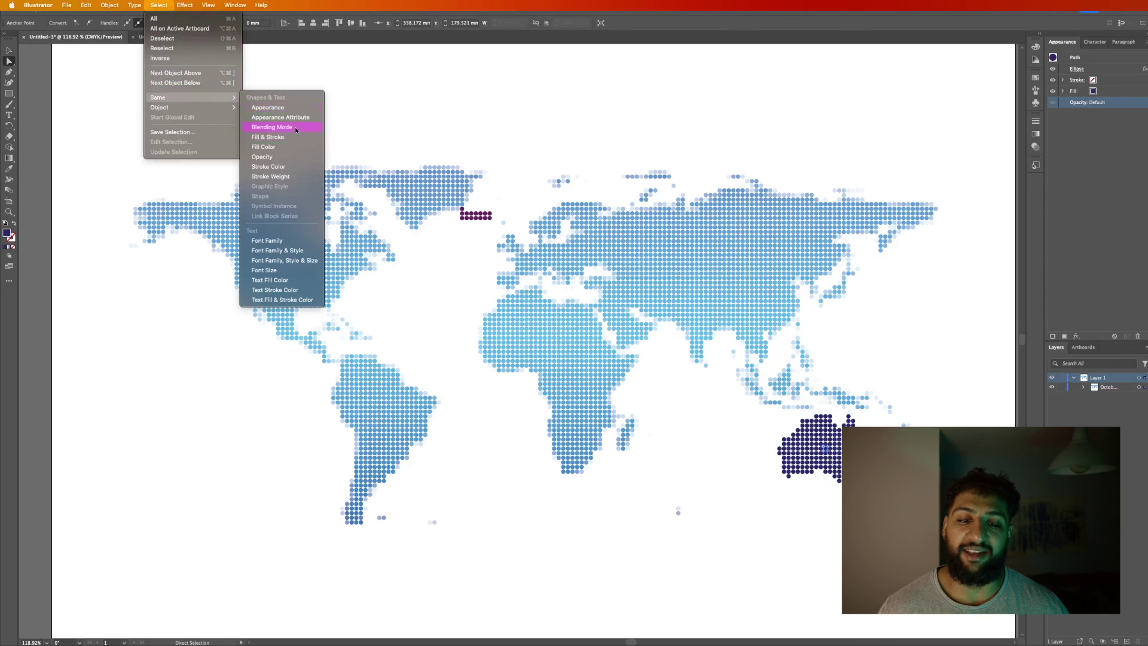
pyautogui.click(283, 147)
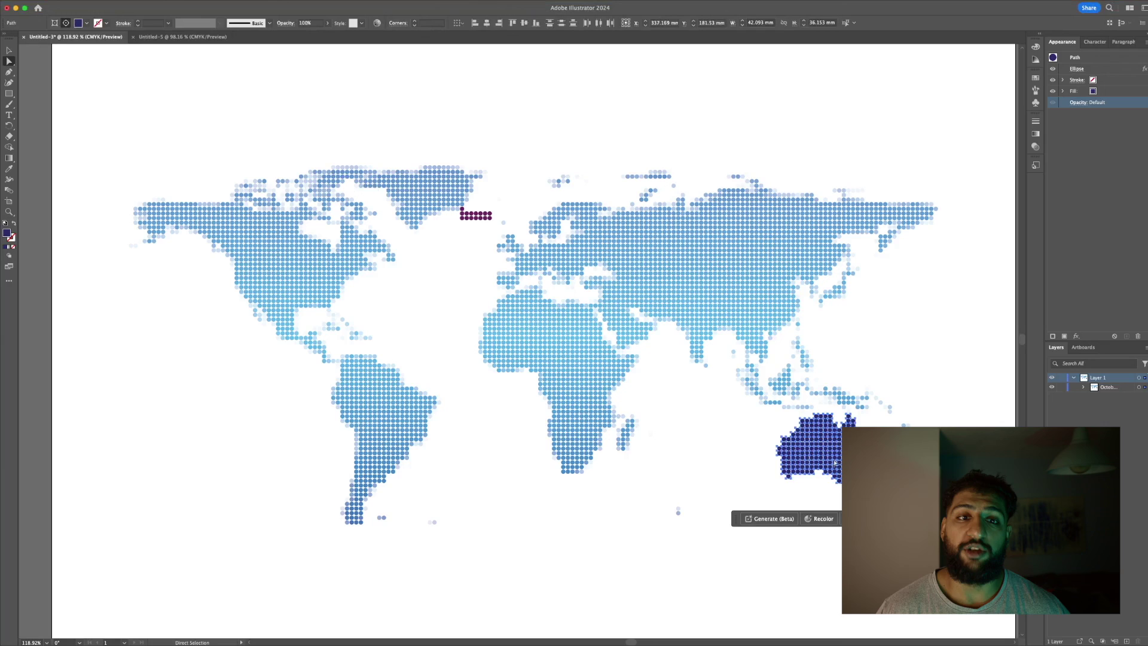